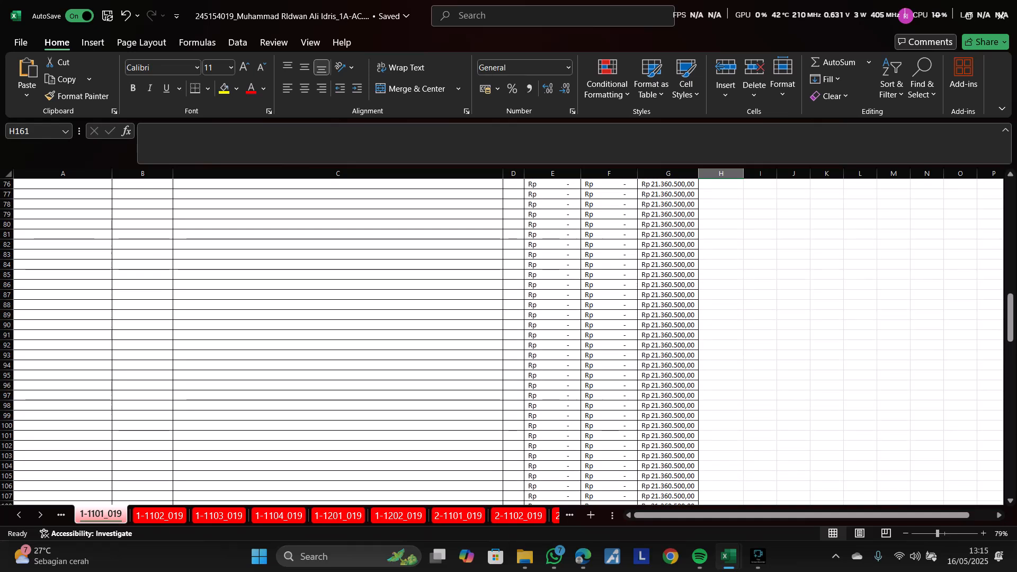
- Review the formulas in row 162, the first row of the BUKU BESAR SETELAH PENYESUAIAN table on sheet 1-1101_019
drag(1011, 311, 1010, 423)
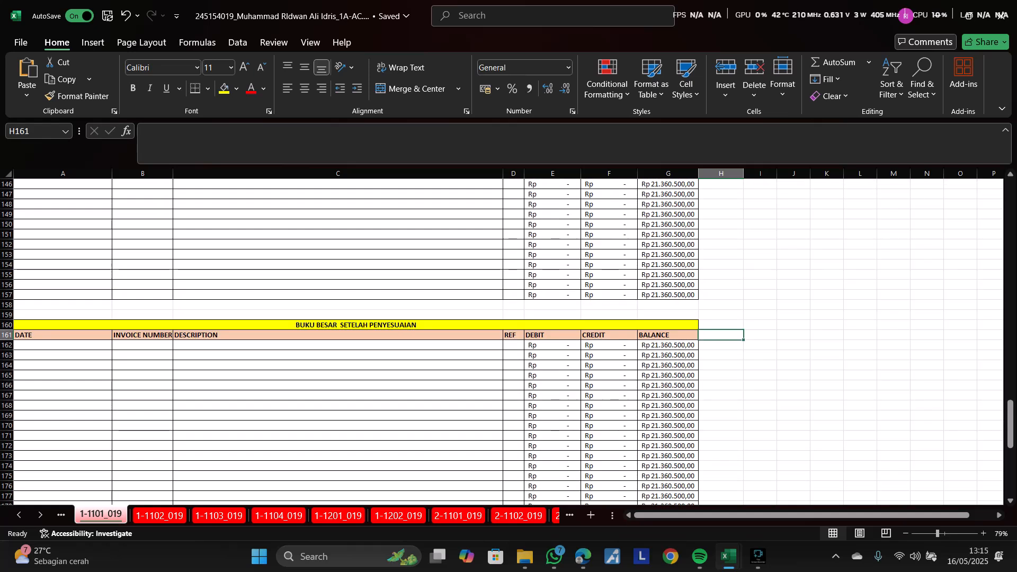
click(68, 346)
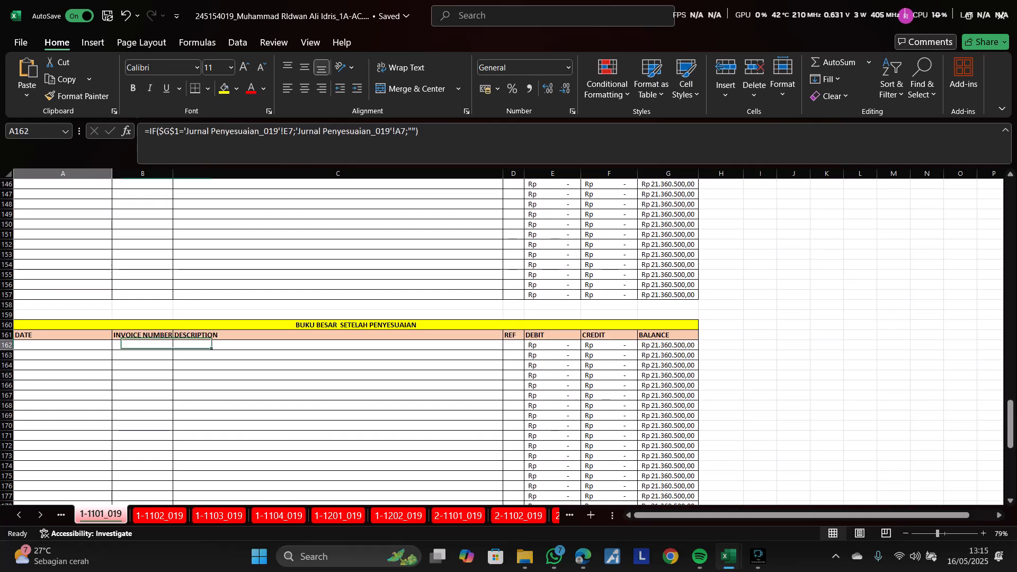
click(142, 354)
click(254, 346)
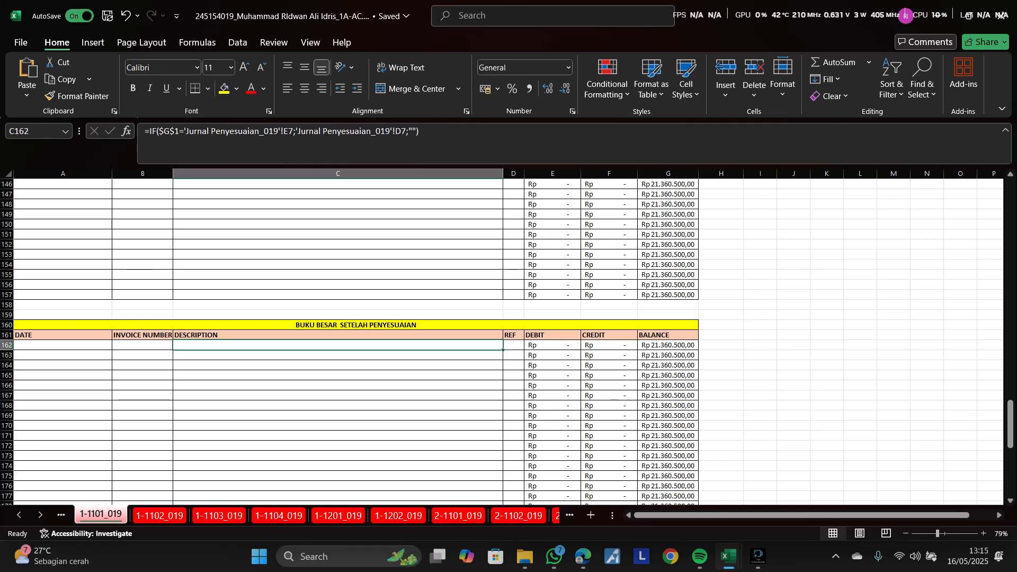
click(514, 346)
click(609, 345)
click(668, 336)
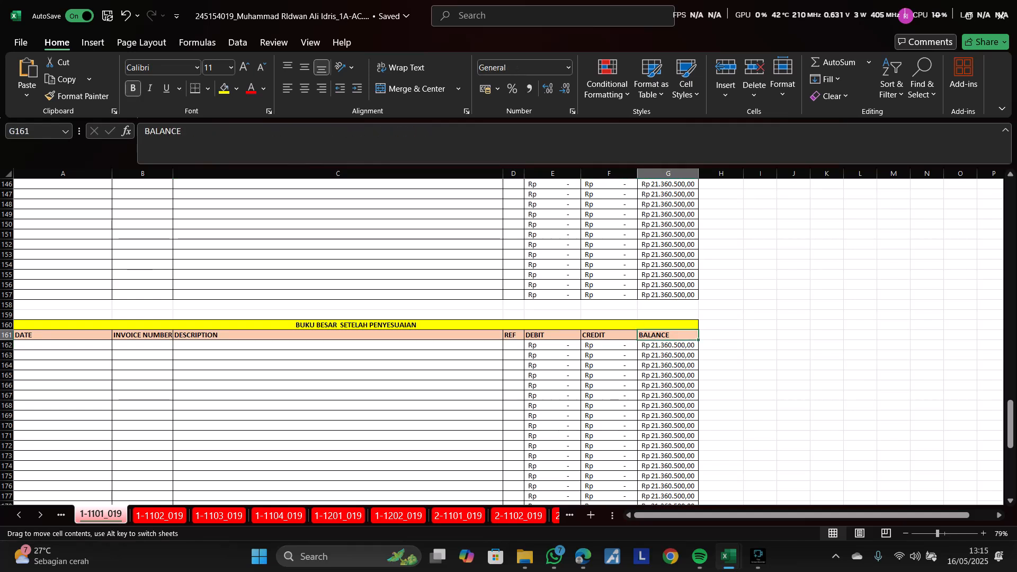
click(609, 345)
click(552, 345)
click(514, 345)
click(339, 346)
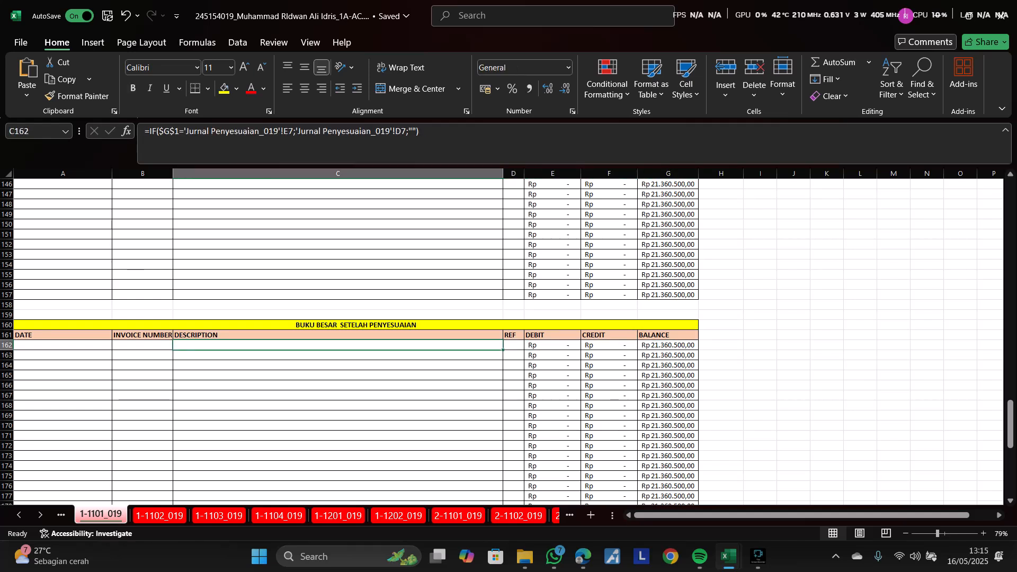
- Cut the DATE formula in cell A162 back to =IF($G$1=
click(63, 346)
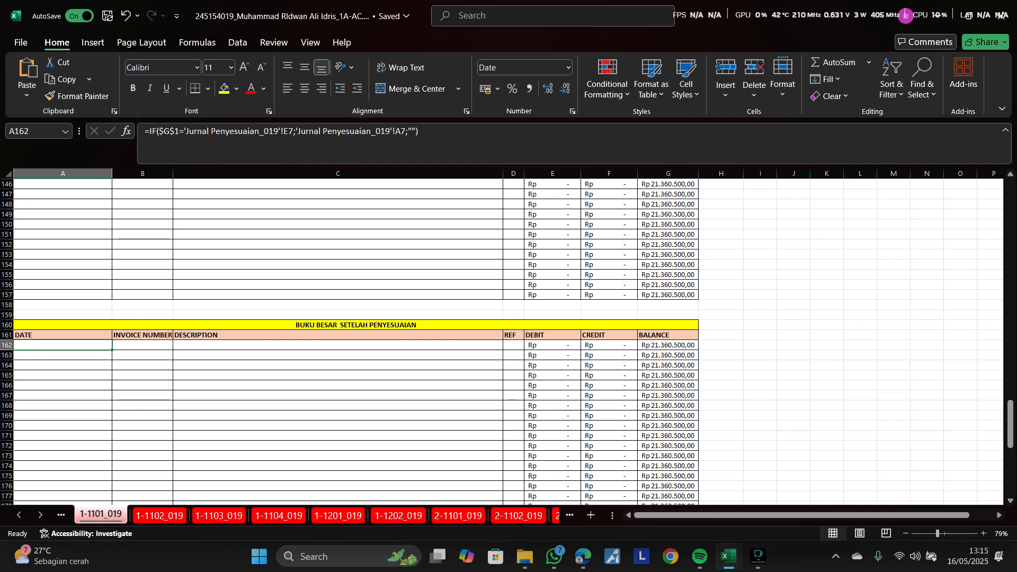
drag(419, 131, 186, 131)
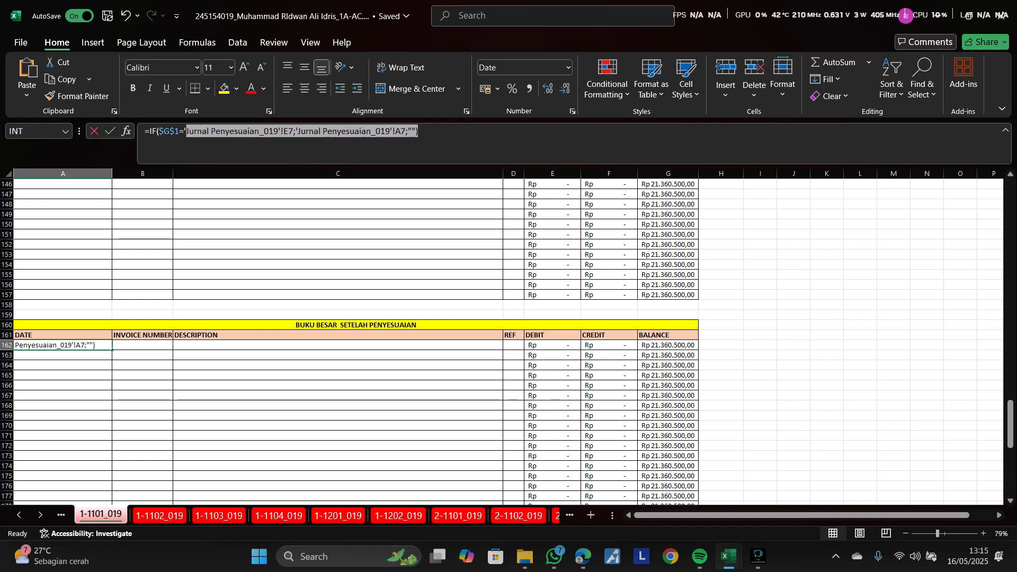
key(BackSpace)
key(BackSpace)
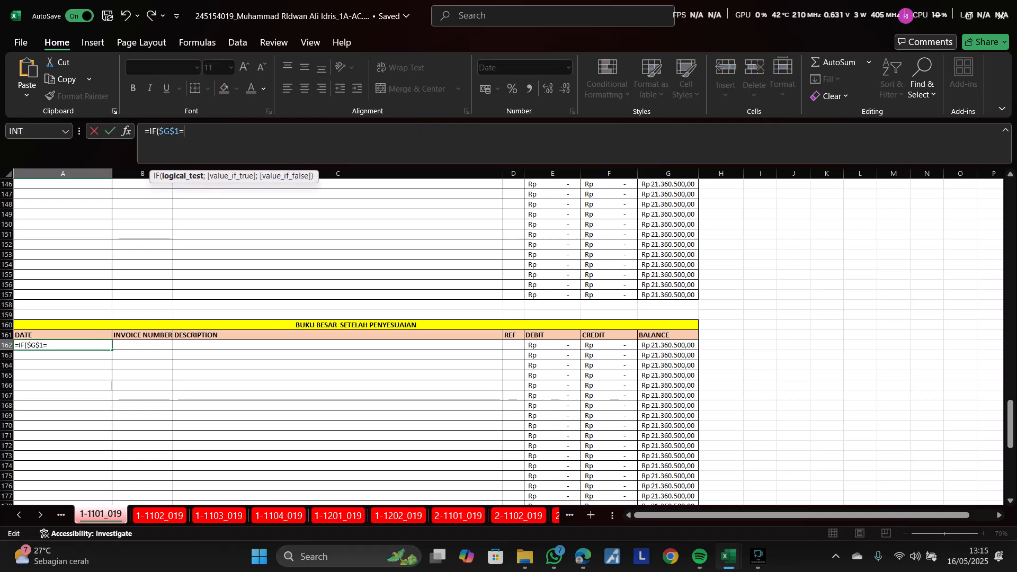
- Complete the condition of A162's formula by comparing $G$1 with account code cell E7 on the Jurnal Penyesuaian_019 sheet
scroll(349, 339, up, 4)
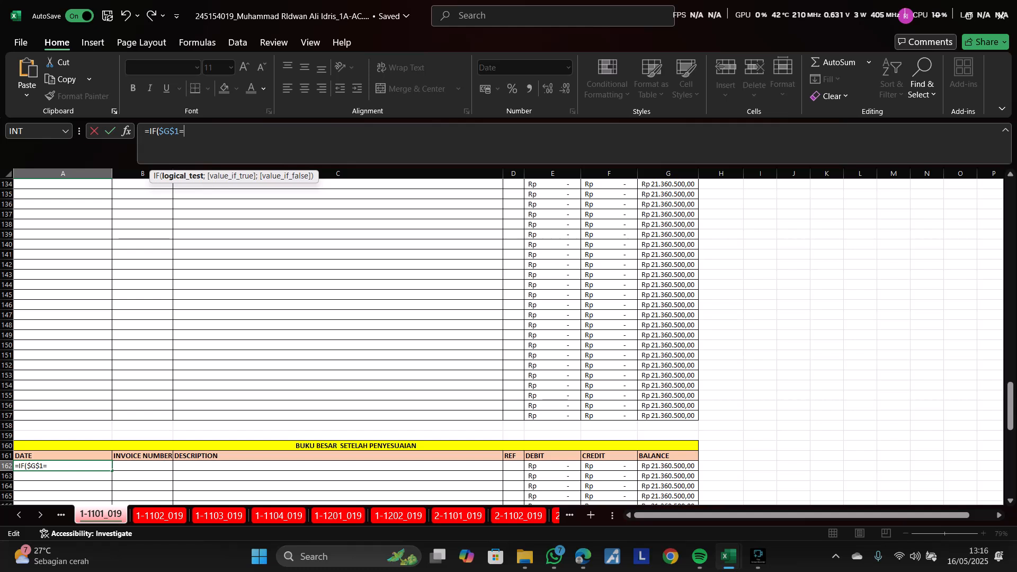
mouse_move(1010, 406)
mouse_down()
mouse_move(1011, 204)
mouse_move(1011, 408)
mouse_up()
right_click(40, 515)
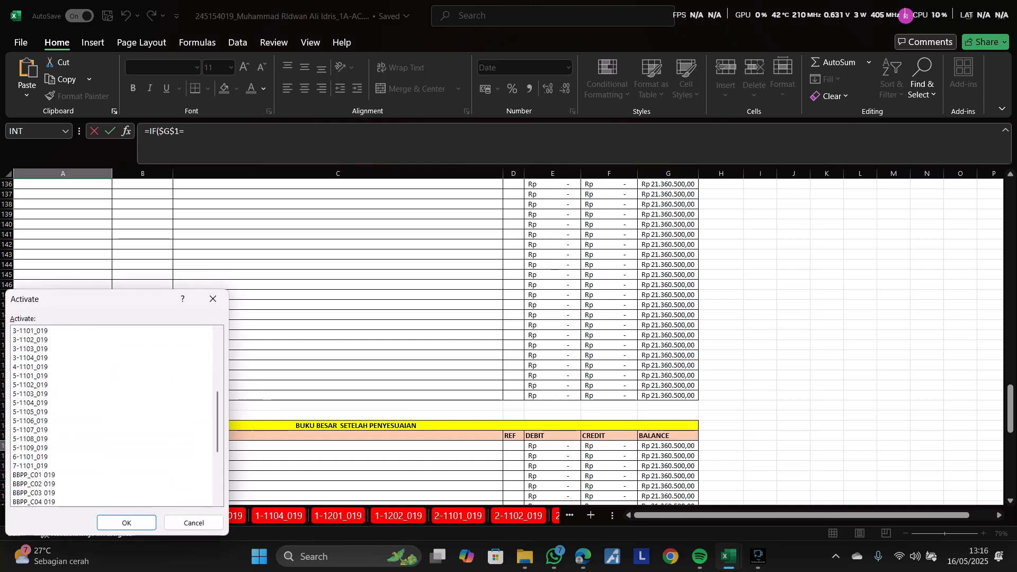
scroll(111, 416, down, 5)
click(48, 448)
click(126, 522)
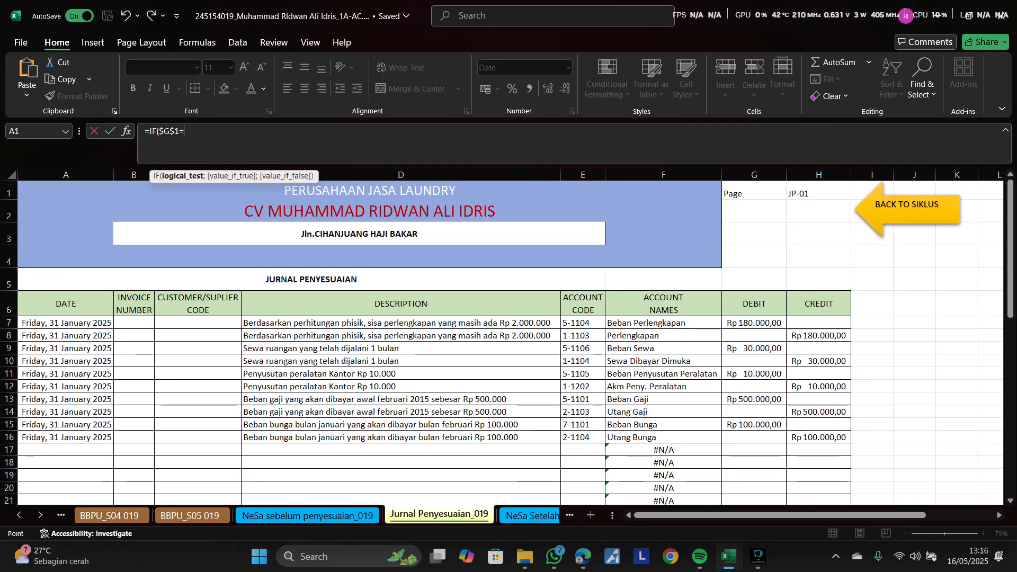
click(583, 323)
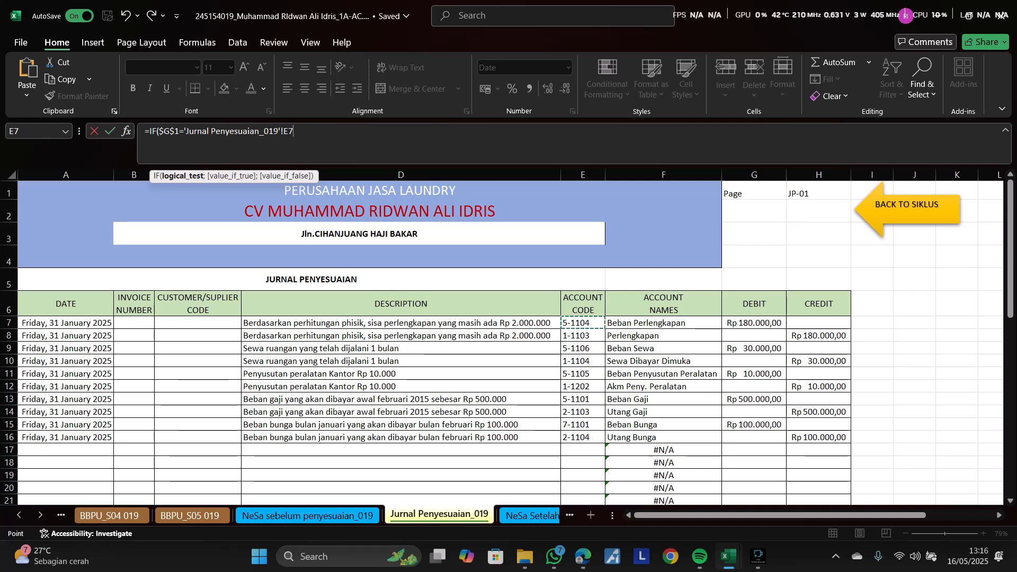
text(;)
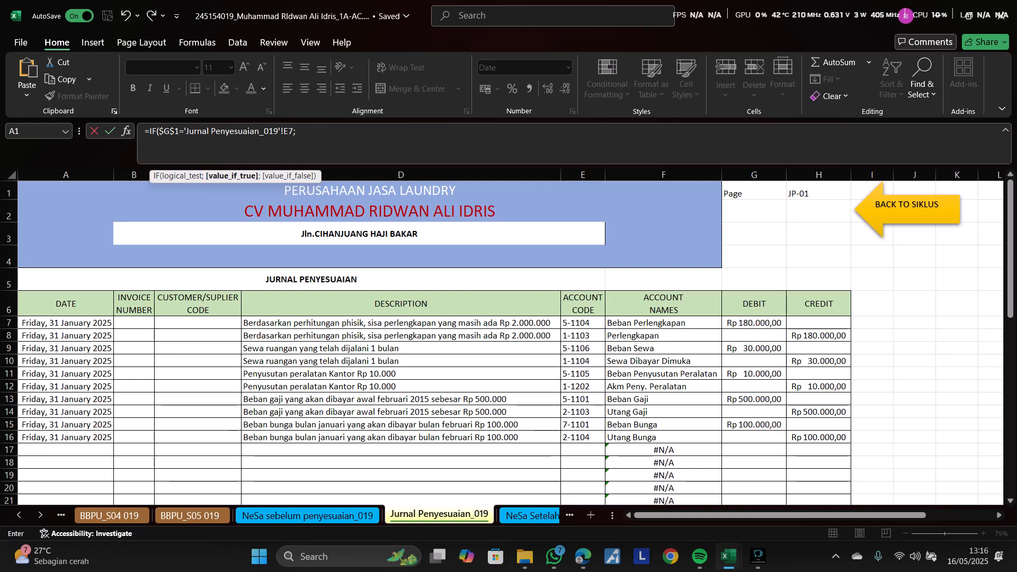
- Finish A162's formula so it returns journal date cell A7 when true and empty text "" when false
click(66, 323)
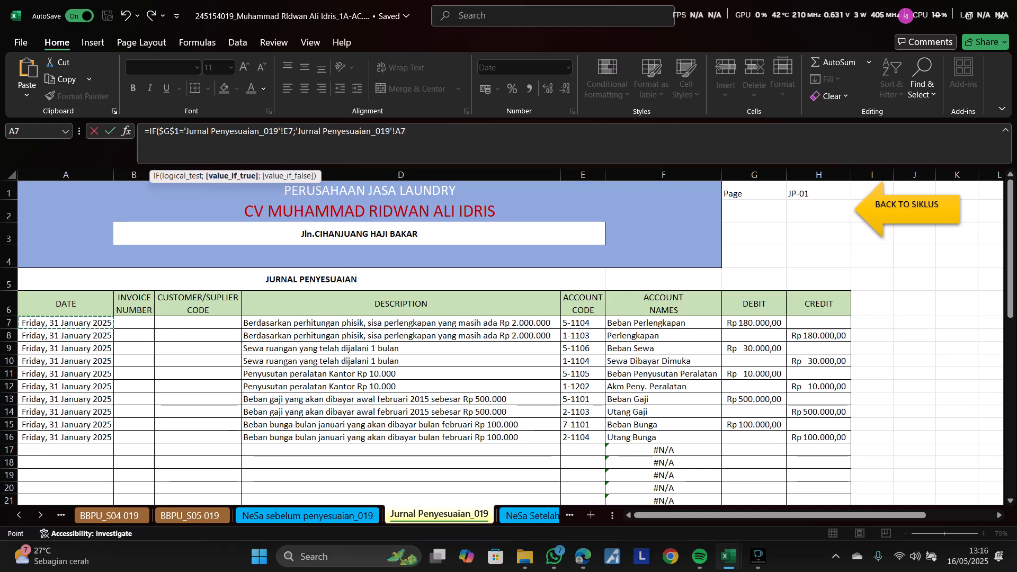
text(;"")
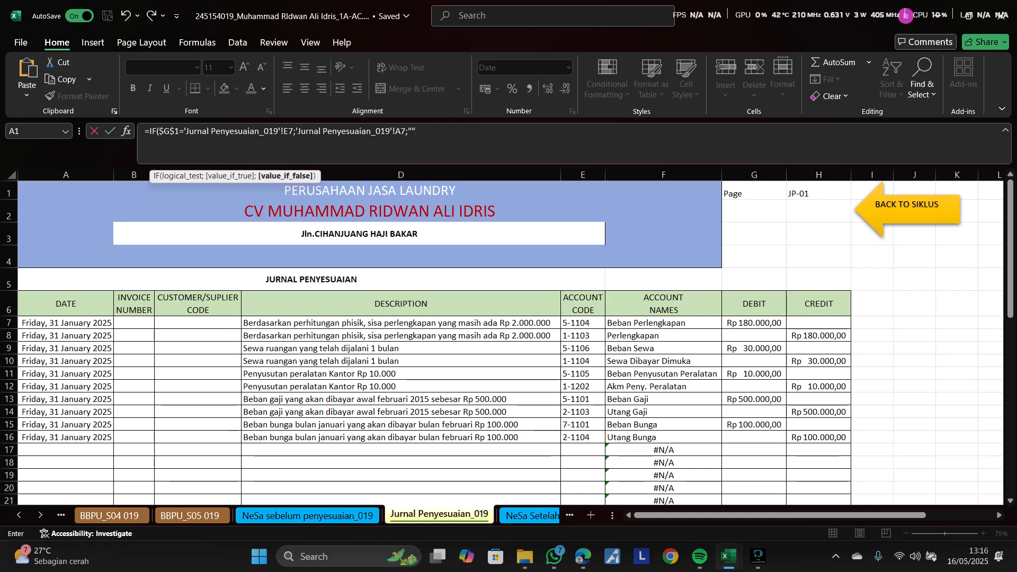
key(Return)
- Cut the INVOICE NUMBER formula in cell B162 back to =IF($G$1=
key(Right)
key(Up)
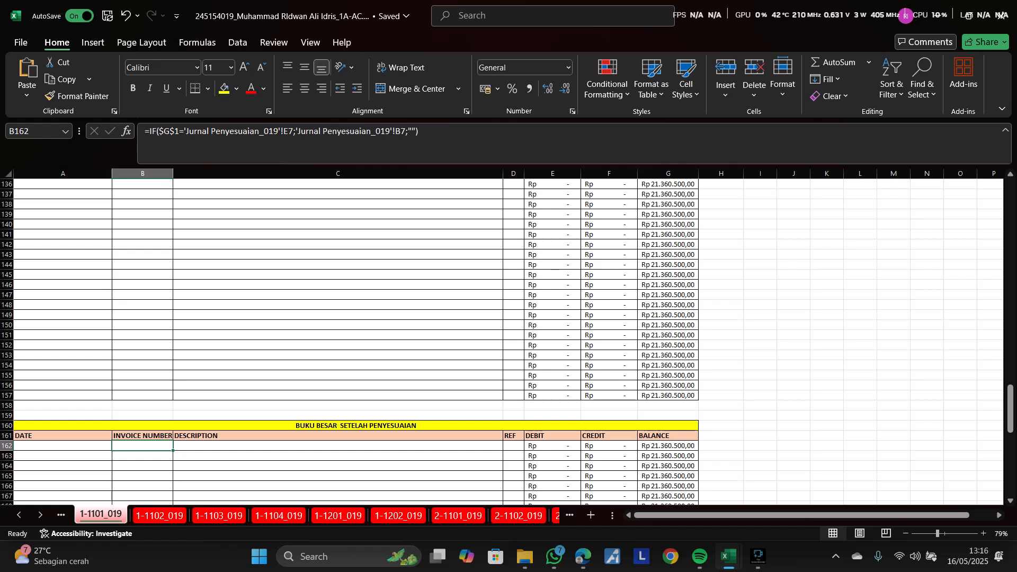
key(F2)
key(BackSpace)
key(BackSpace)
key(BackSpace)
key(BackSpace)
key(BackSpace)
key(BackSpace)
key(BackSpace)
key(BackSpace)
key(BackSpace)
key(BackSpace)
key(BackSpace)
key(BackSpace)
key(BackSpace)
key(BackSpace)
key(BackSpace)
key(BackSpace)
key(BackSpace)
key(BackSpace)
key(BackSpace)
key(BackSpace)
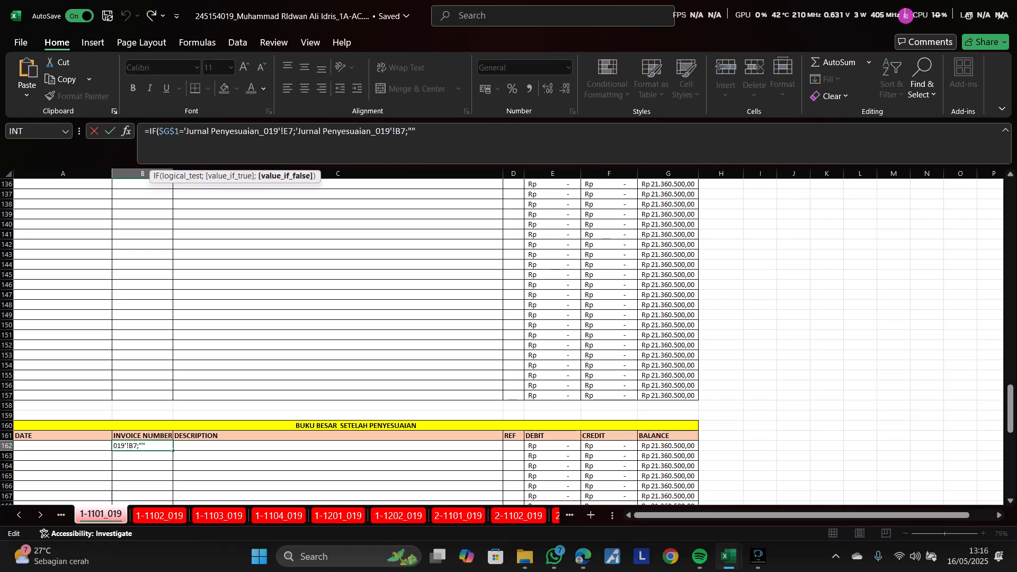
key(BackSpace)
key(BackSpace)
key(BackSpace)
key(BackSpace)
key(BackSpace)
key(BackSpace)
key(BackSpace)
key(BackSpace)
key(BackSpace)
key(BackSpace)
key(BackSpace)
key(BackSpace)
key(BackSpace)
key(BackSpace)
key(BackSpace)
key(BackSpace)
key(BackSpace)
key(BackSpace)
key(BackSpace)
key(BackSpace)
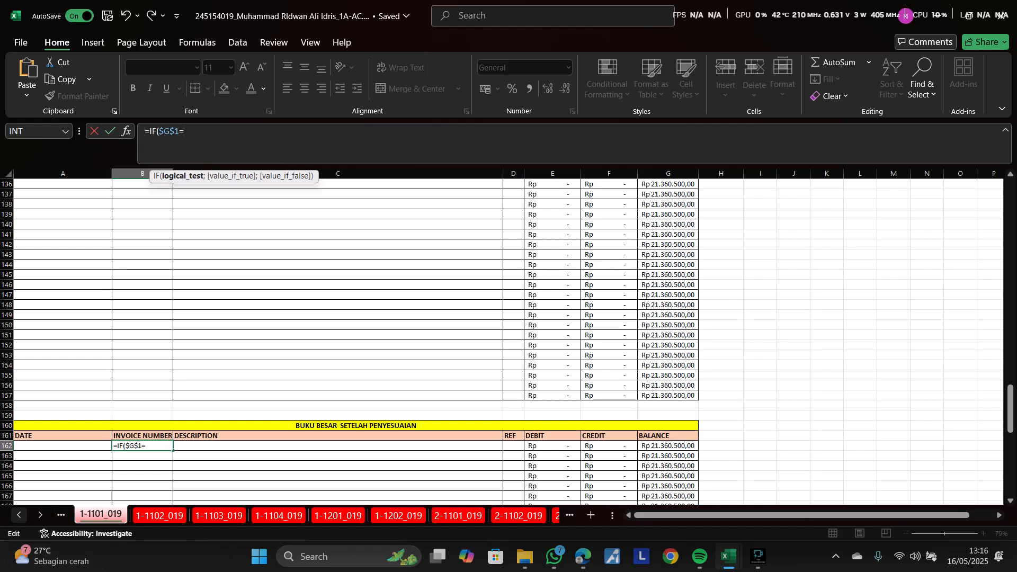
- Complete the condition of B162's formula with account code cell E7 from the Jurnal Penyesuaian_019 sheet
right_click(20, 515)
scroll(111, 467, down, 1)
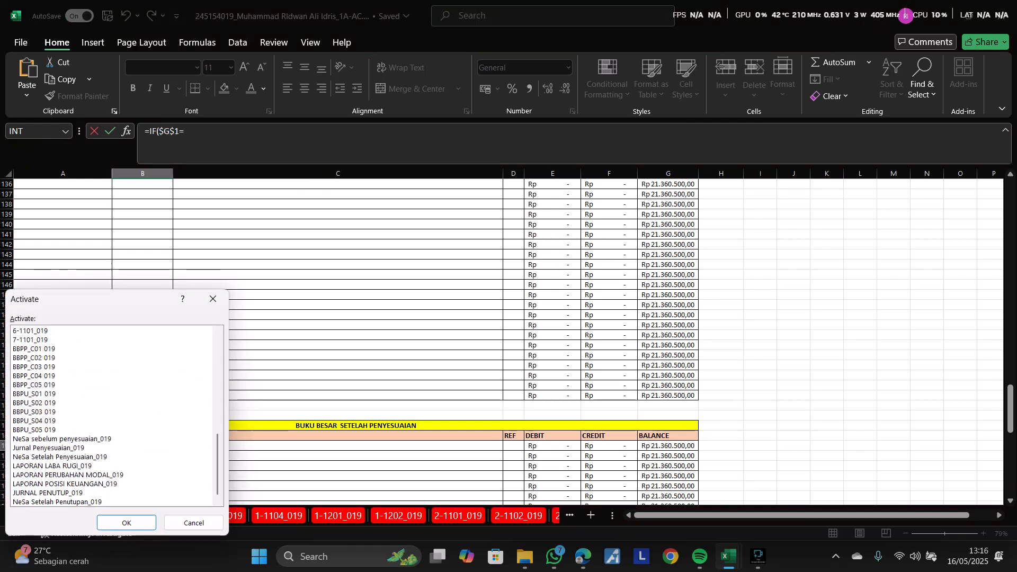
click(79, 493)
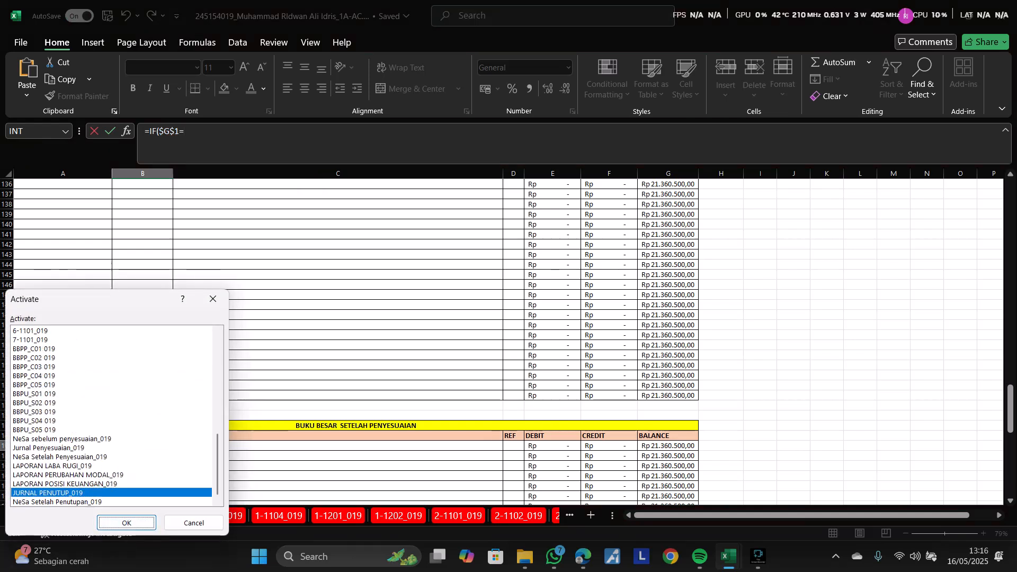
click(79, 449)
click(126, 523)
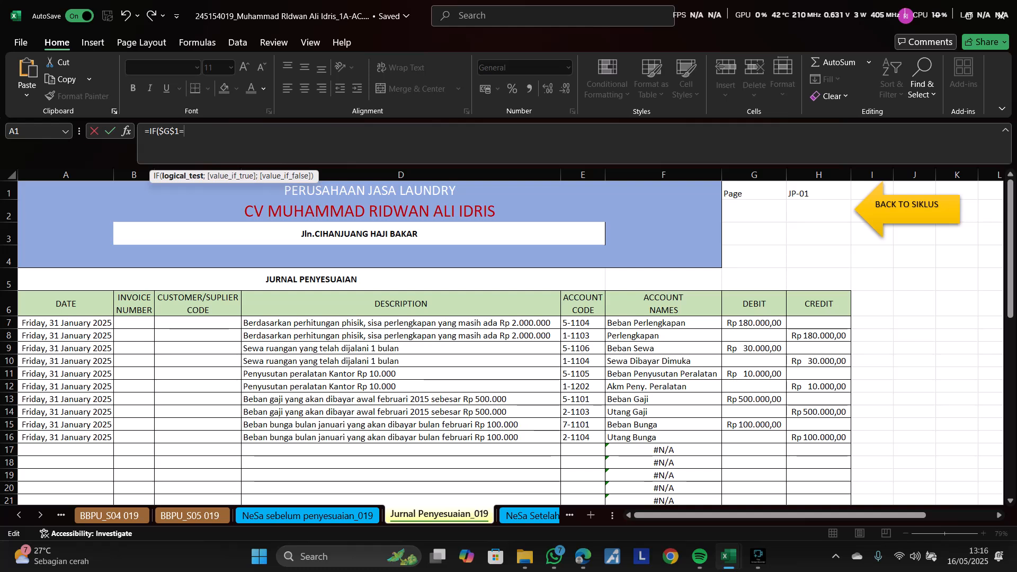
click(583, 324)
text(;)
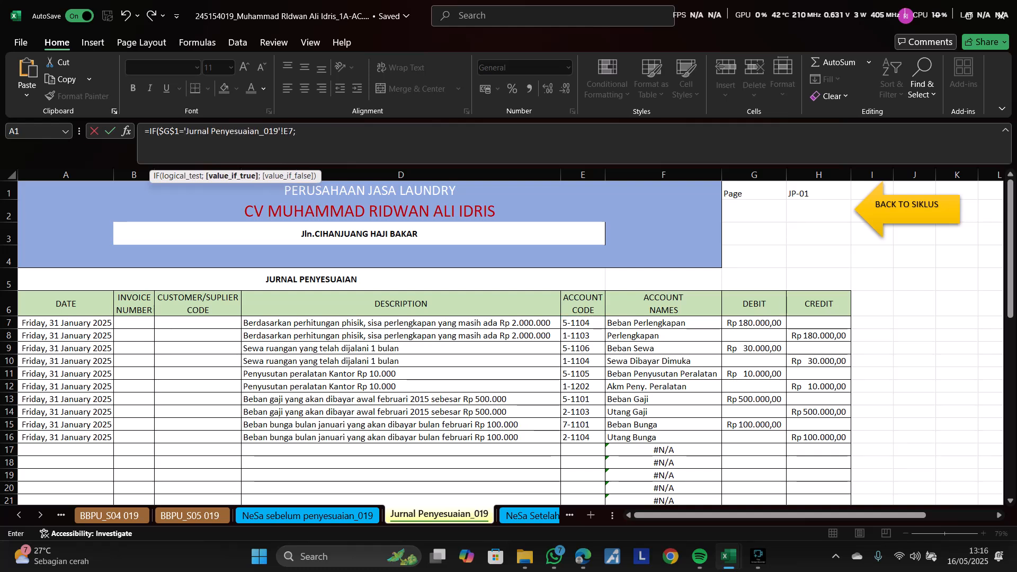
- Finish B162's formula so it returns journal invoice number cell B7 when true and empty text "" when false
click(134, 324)
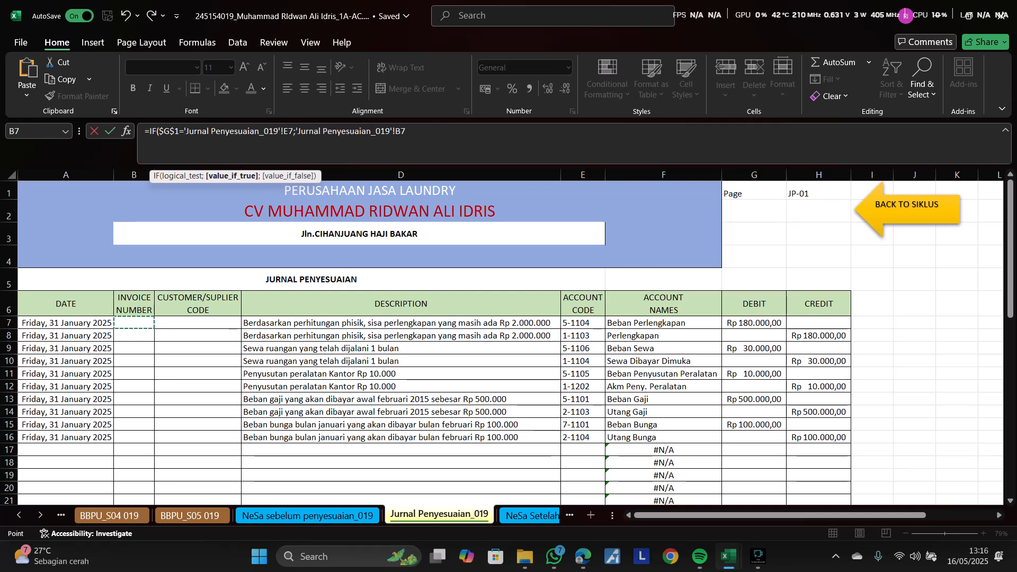
text(;""))
key(Return)
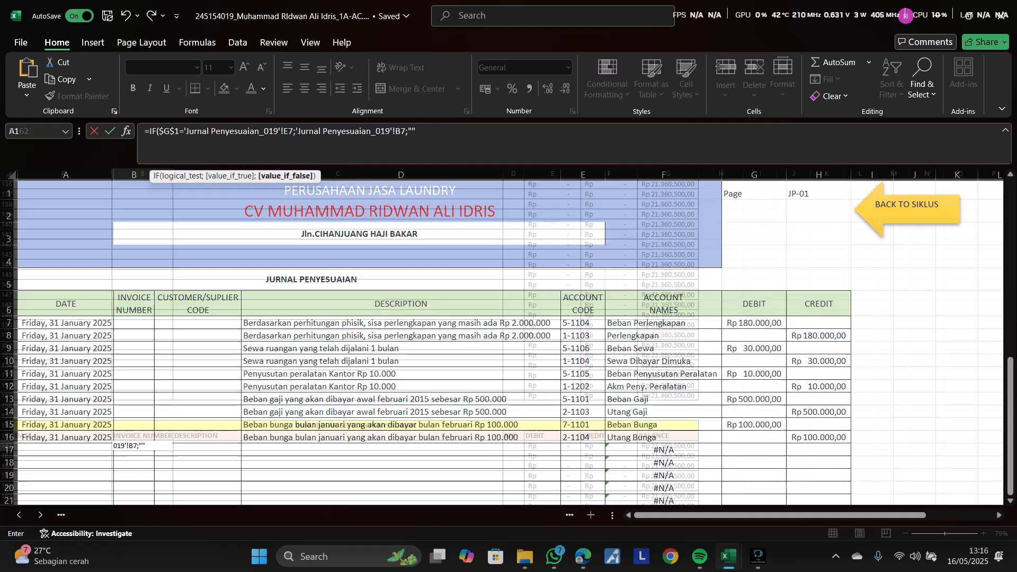
- Cut the DESCRIPTION formula in cell C162 back to =IF($G$1='Jurnal Penyesuaian_019'!E7;
key(Right)
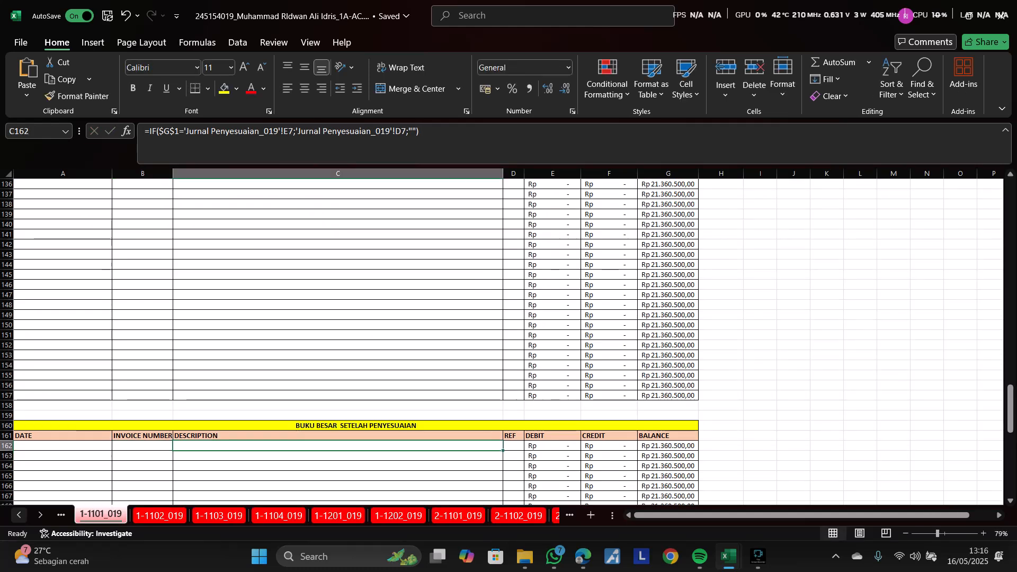
key(F2)
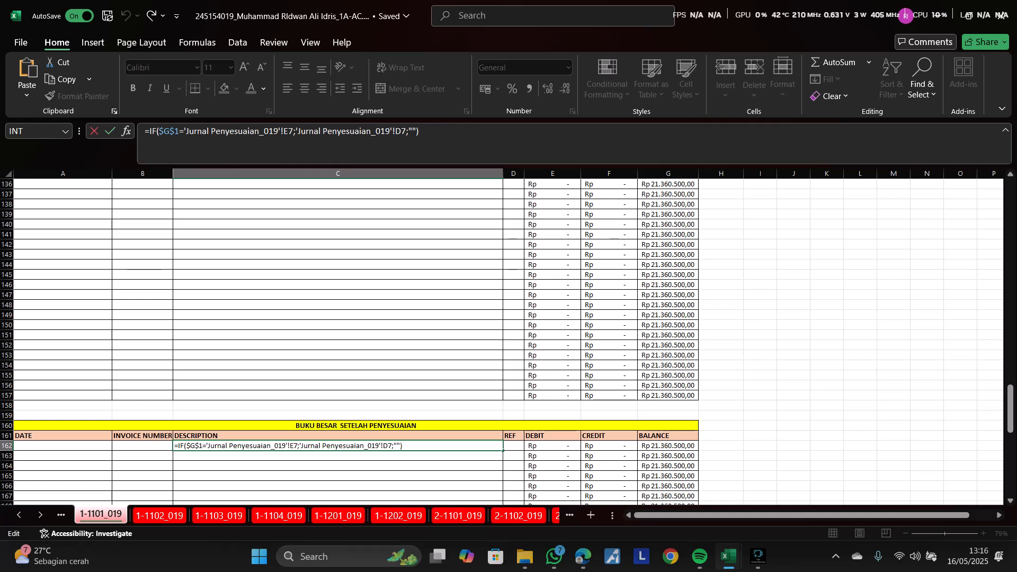
drag(419, 132, 298, 131)
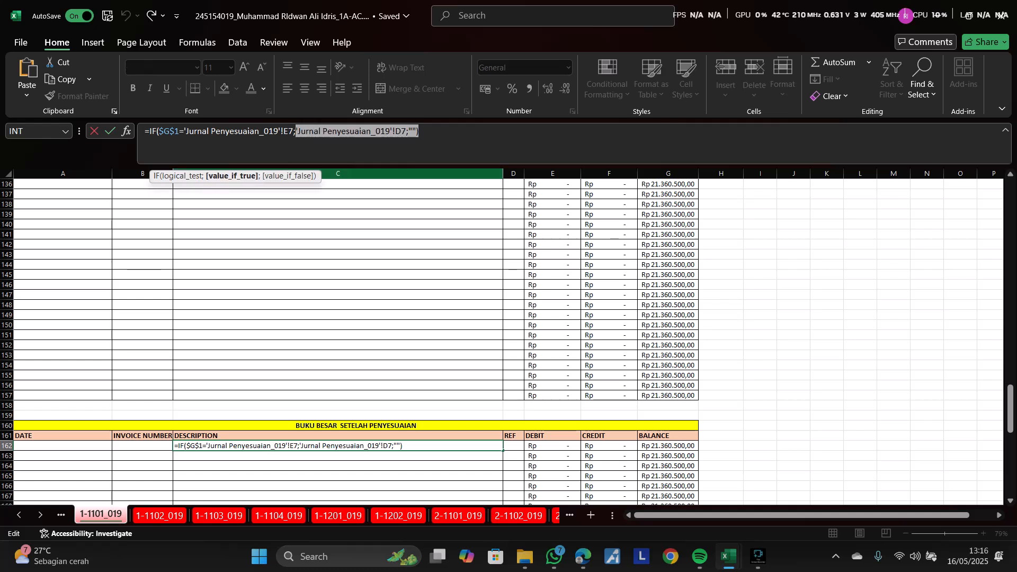
key(BackSpace)
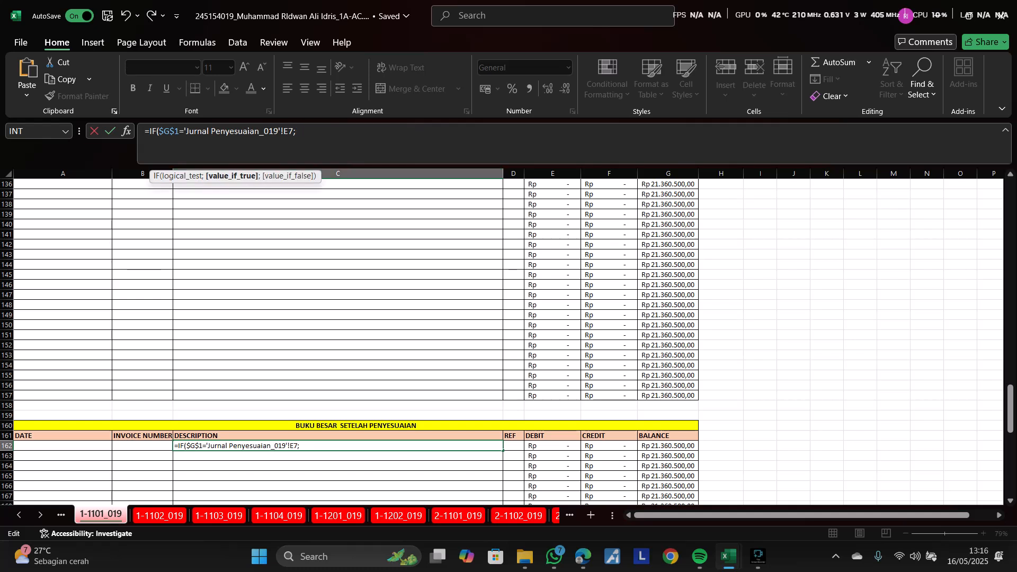
- Finish C162's formula with description cell D7 of Jurnal Penyesuaian_019 as the true value and empty text "" as the false value
right_click(19, 515)
scroll(111, 416, down, 10)
drag(69, 493, 69, 448)
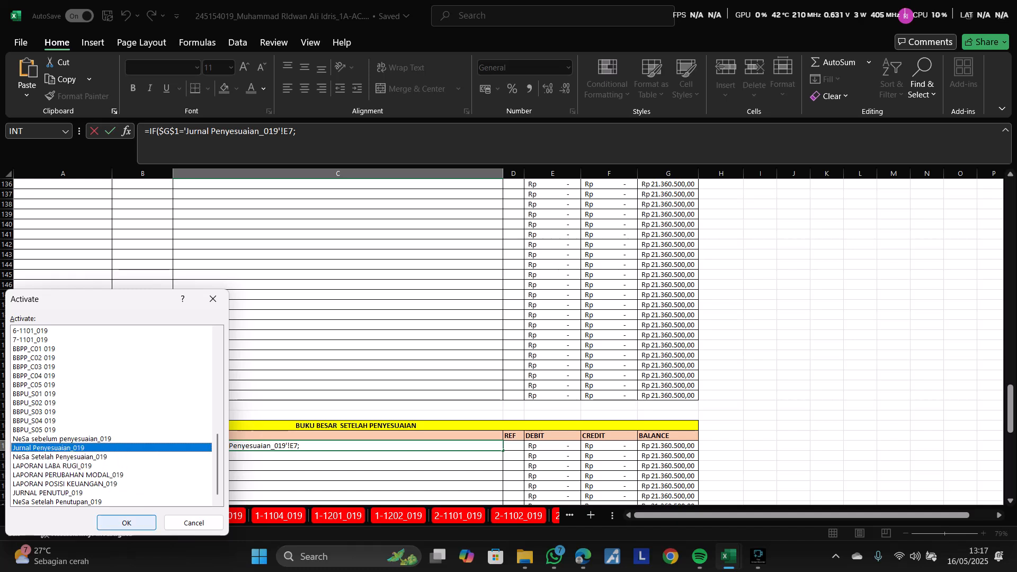
click(126, 523)
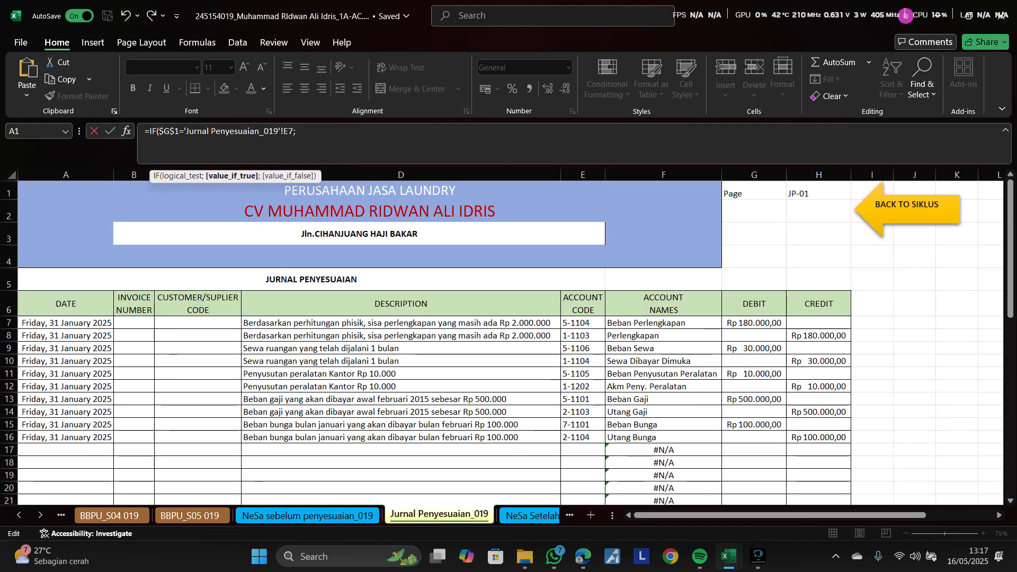
click(402, 322)
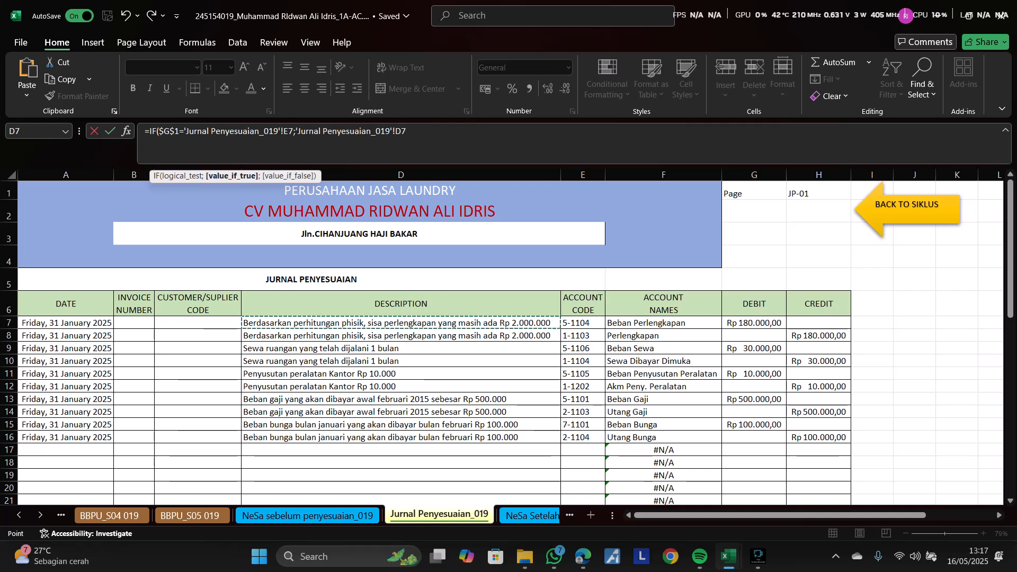
text(;")
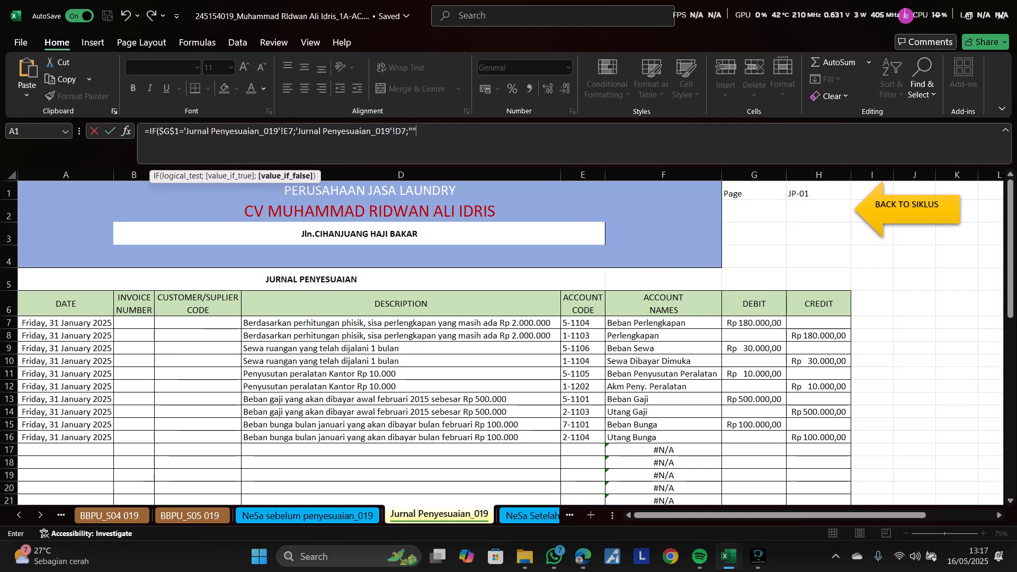
key(Escape)
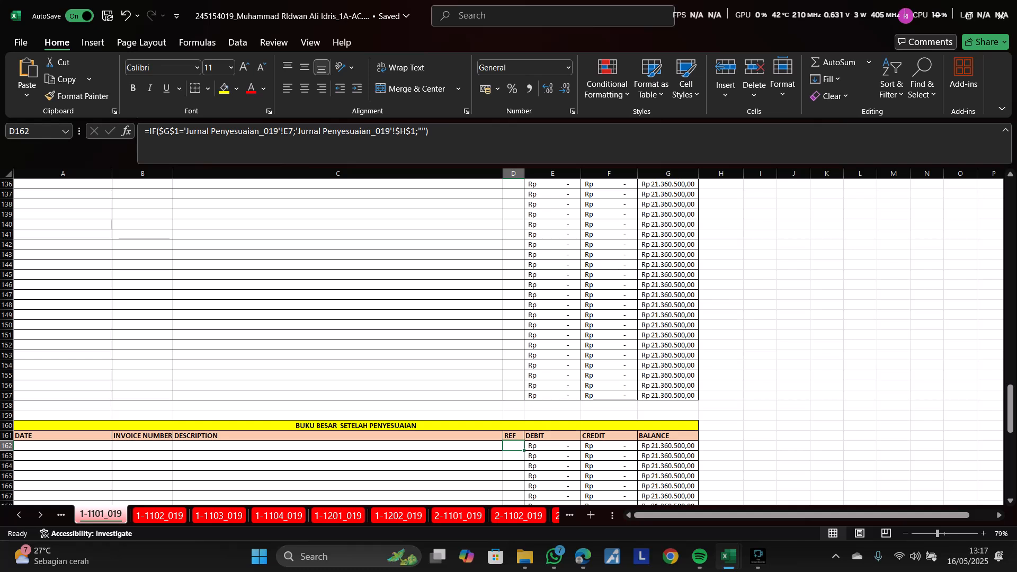
- Cut D162's REF formula back to =IF($G$1='Jurnal Penyesuaian_019'!E7; and switch to the Jurnal Penyesuaian_019 sheet for the true value
drag(430, 131, 295, 131)
key(BackSpace)
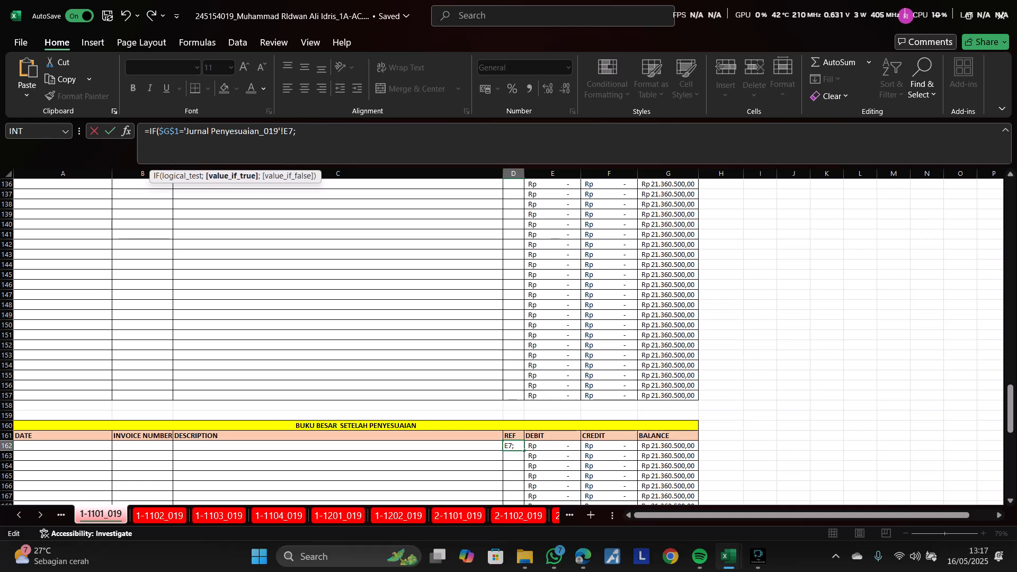
right_click(19, 515)
scroll(112, 416, down, 10)
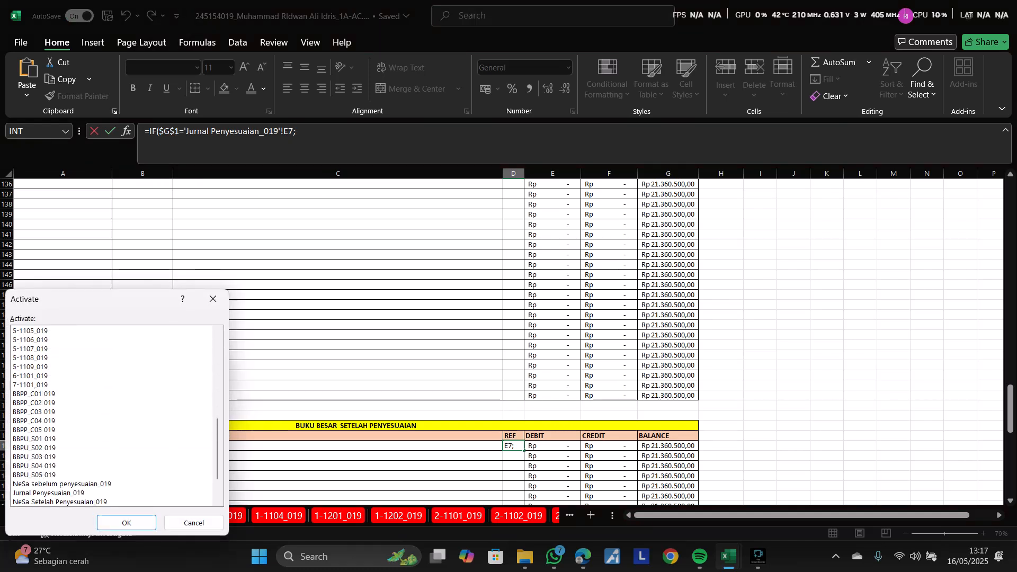
scroll(112, 416, down, 1)
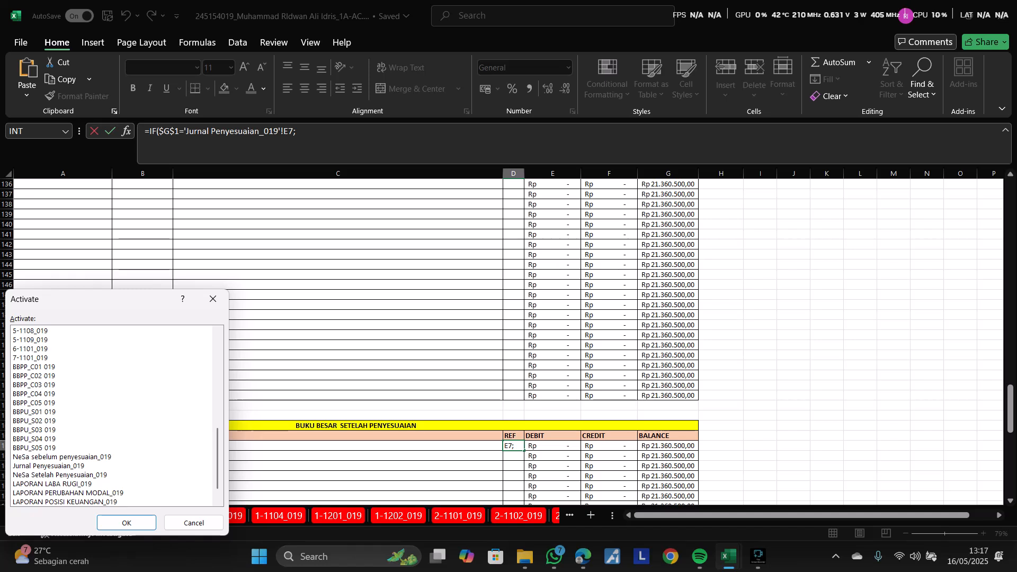
click(52, 484)
key(Up)
key(Up)
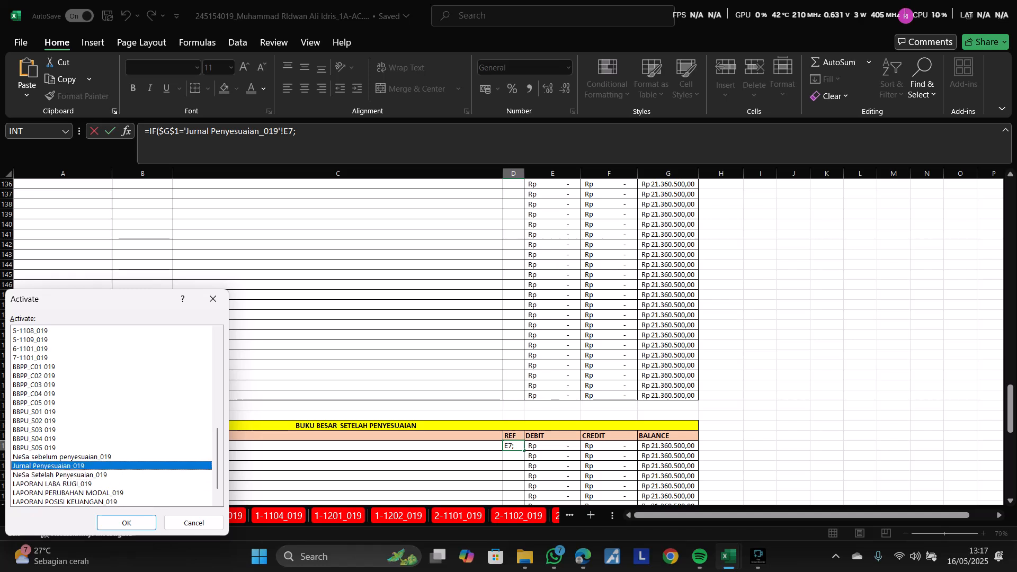
key(Return)
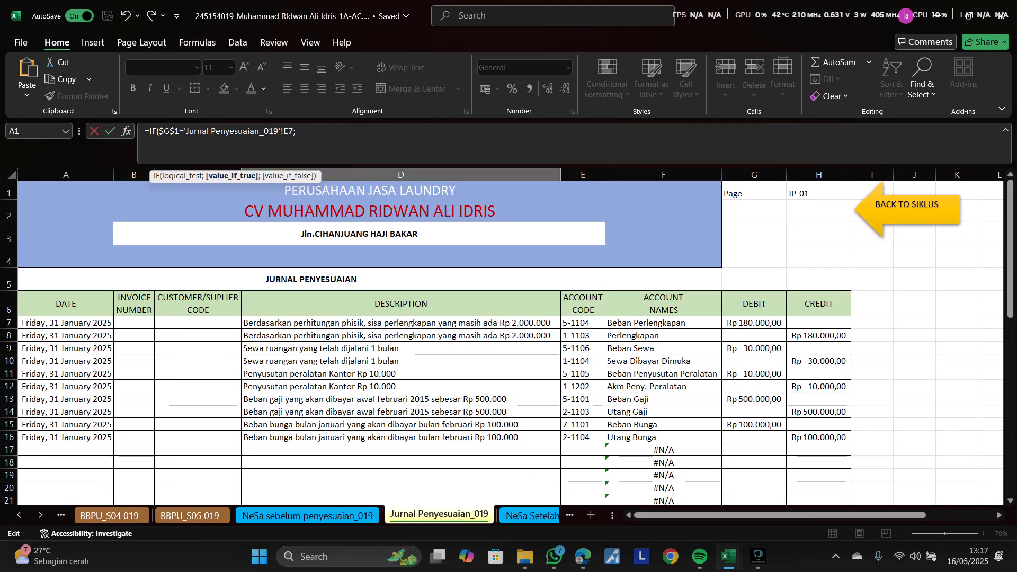
- Finish D162's formula with absolute page-code cell $H$1 of Jurnal Penyesuaian_019 as the true value and empty text "" as the false value
click(818, 191)
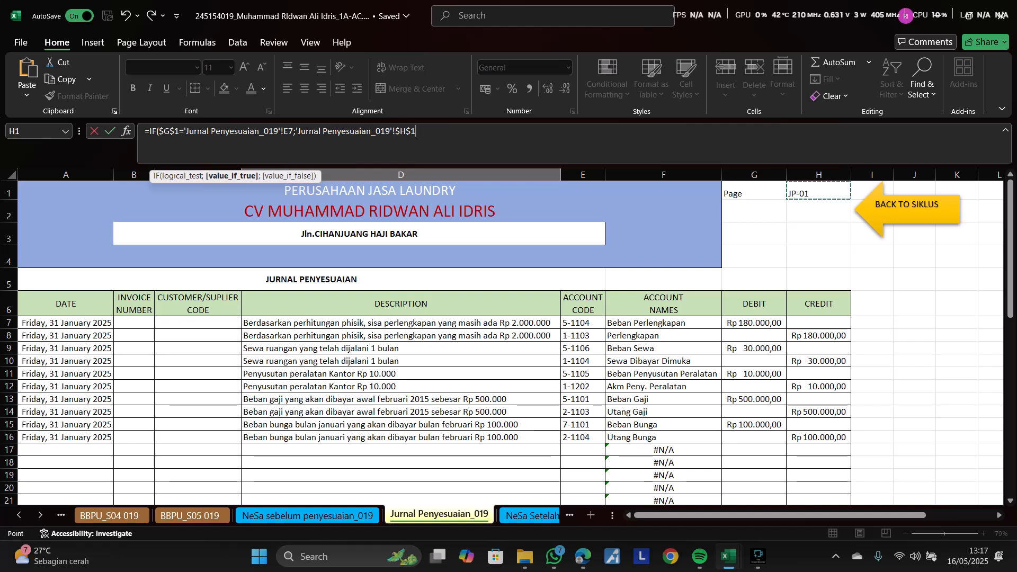
key(F4)
text(;)
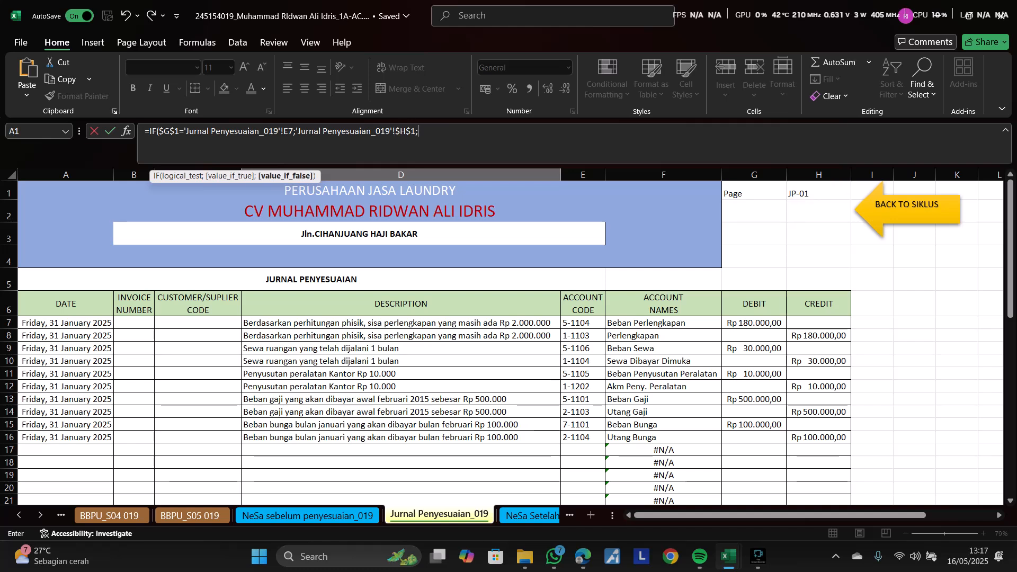
text(""))
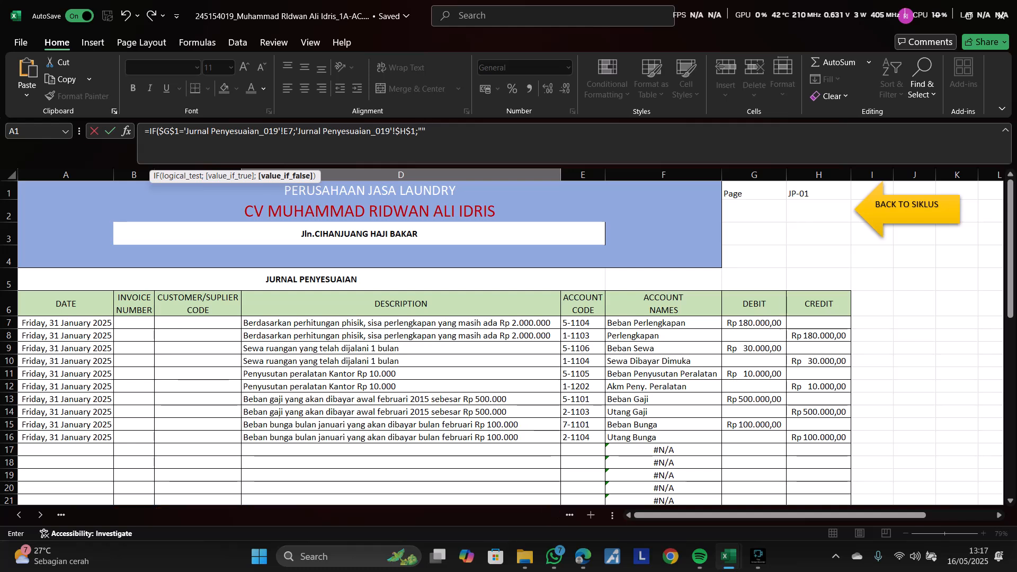
key(Return)
- Fill the DESCRIPTION formula in C162 and the DATE formula in A162 down their ledger columns
scroll(514, 361, down, 3)
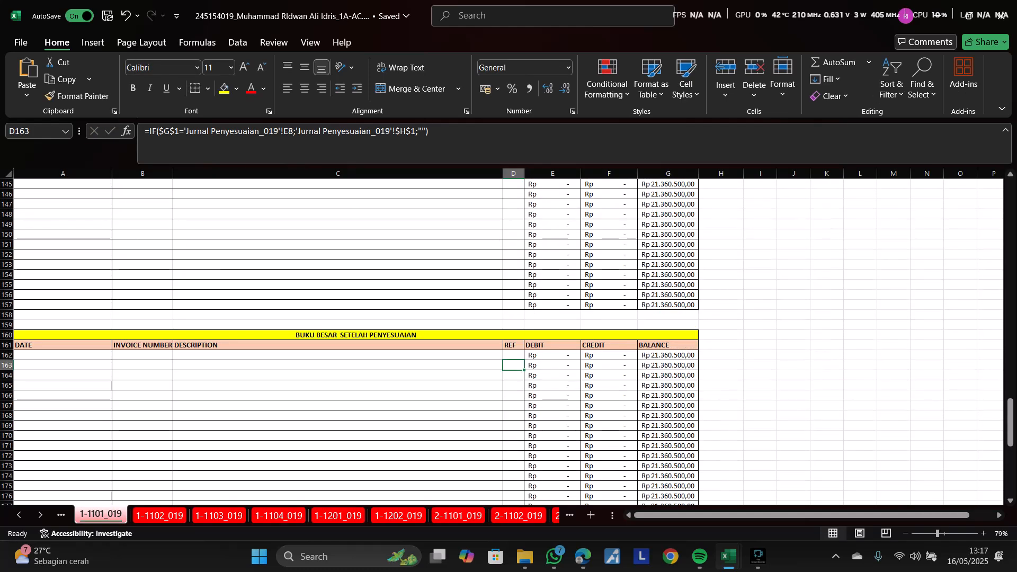
click(517, 356)
click(492, 355)
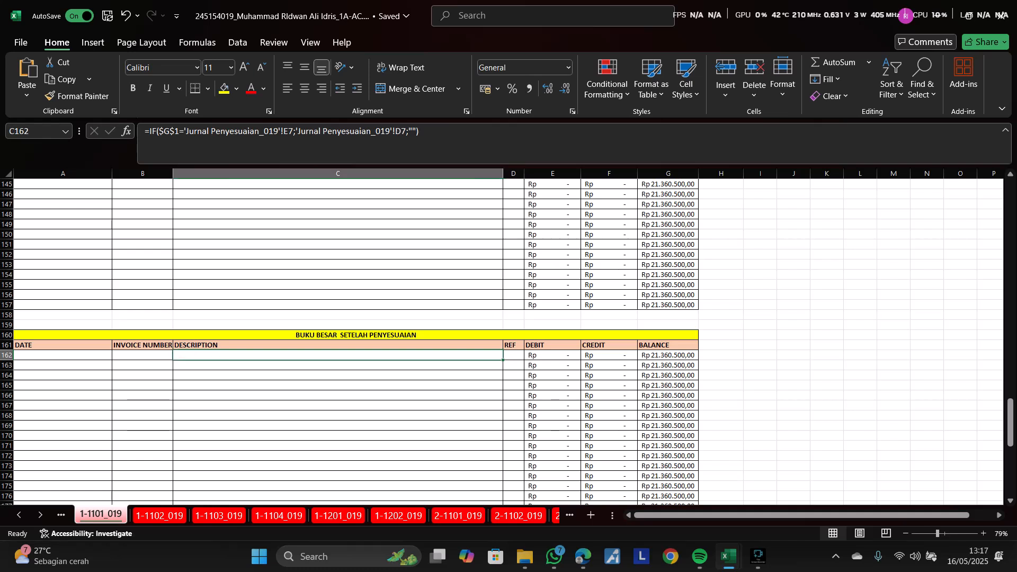
double_click(503, 360)
click(157, 355)
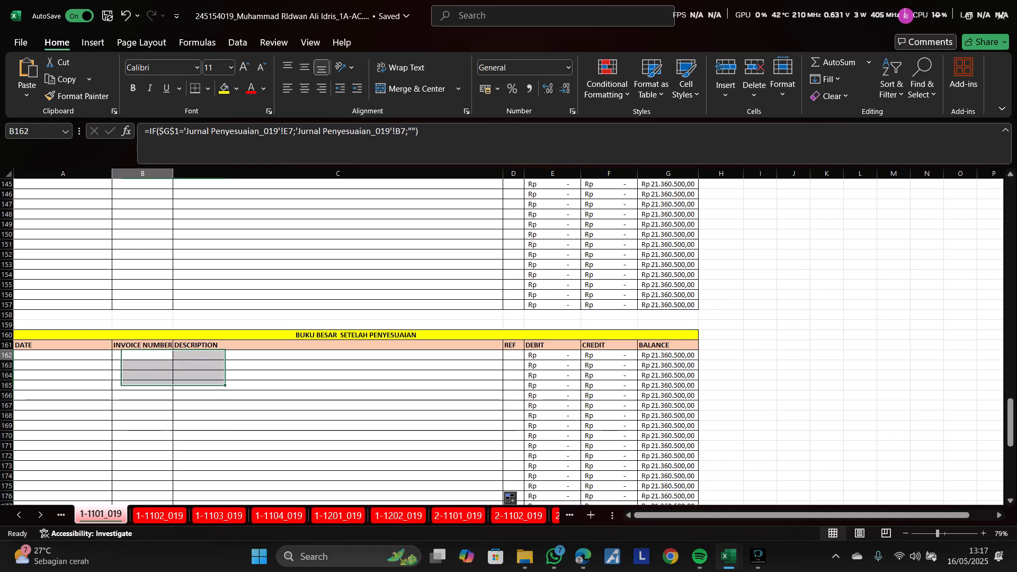
click(63, 356)
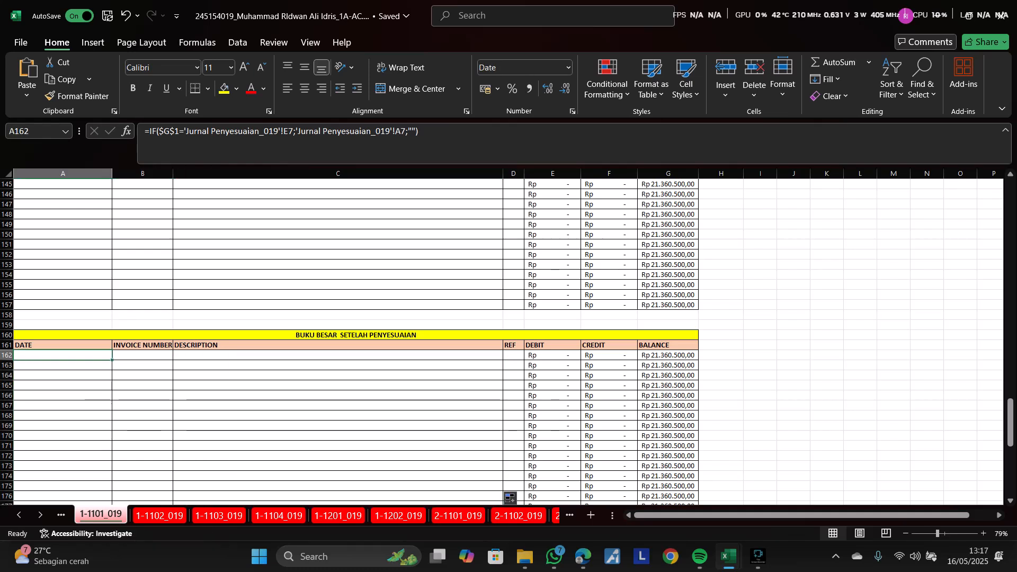
double_click(112, 361)
- Cut the DEBIT formula in cell E162 back to =IF($G$1='Jurnal Penyesuaian_019'!E7;
drag(553, 366, 553, 355)
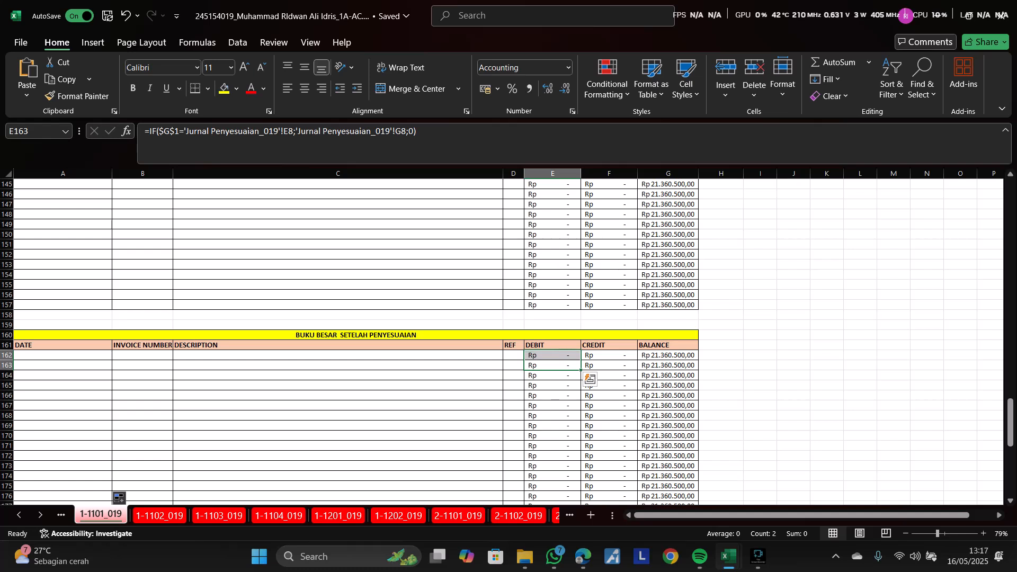
click(553, 356)
click(419, 131)
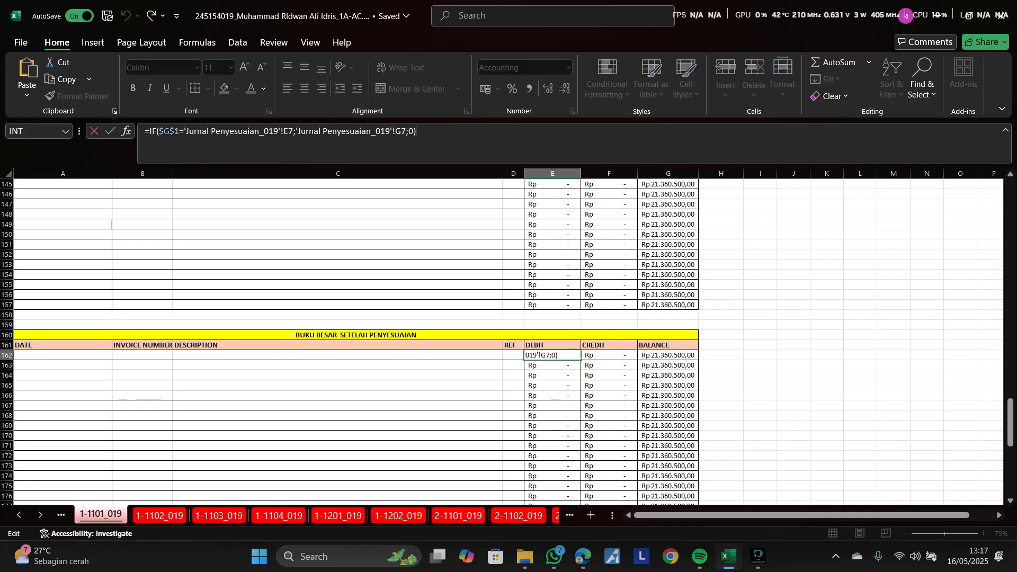
drag(418, 131, 294, 131)
key(BackSpace)
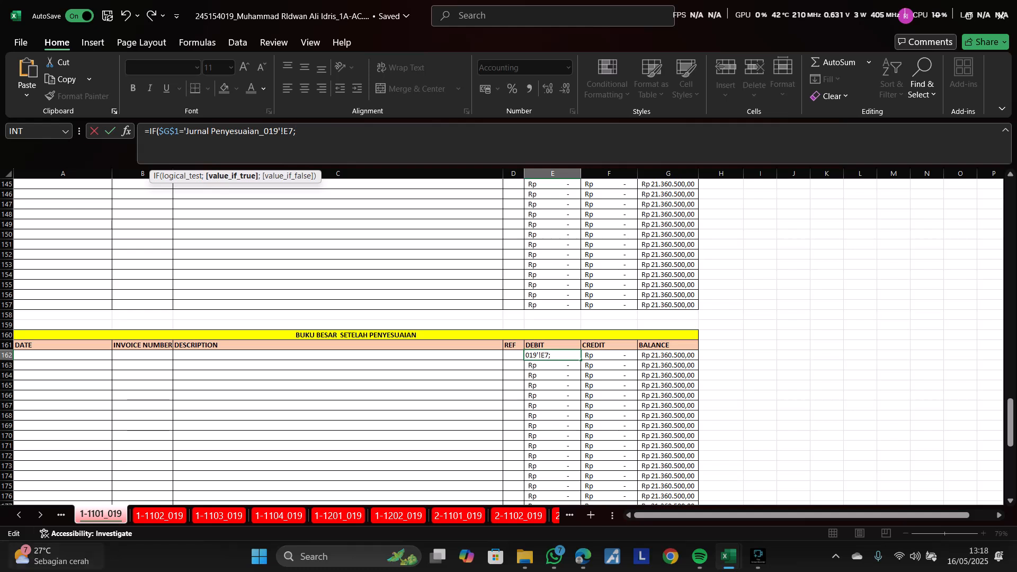
- Finish E162's formula with debit cell G7 of Jurnal Penyesuaian_019 as the true value and 0 as the false value
right_click(18, 515)
scroll(80, 448, down, 11)
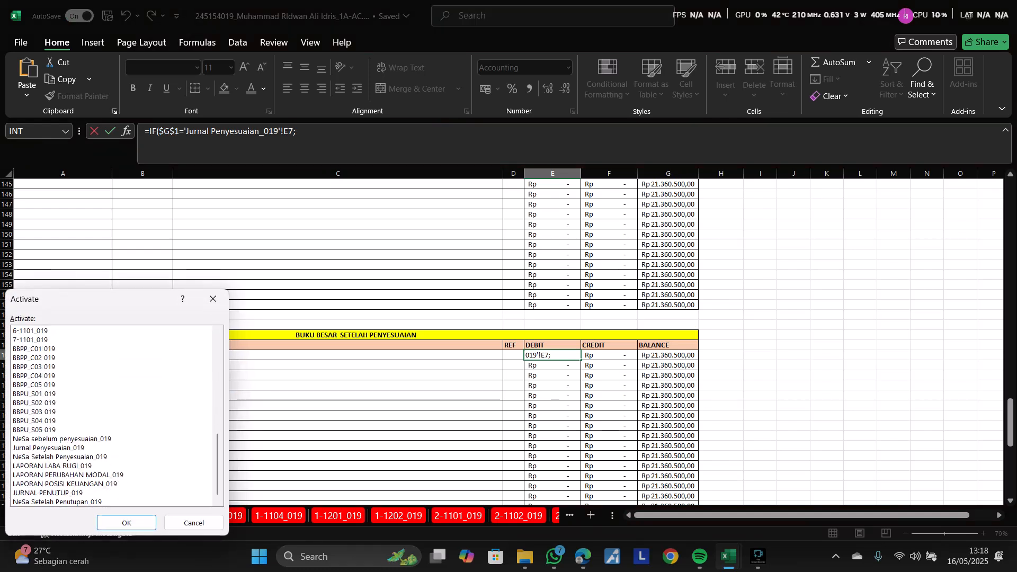
click(58, 448)
click(126, 523)
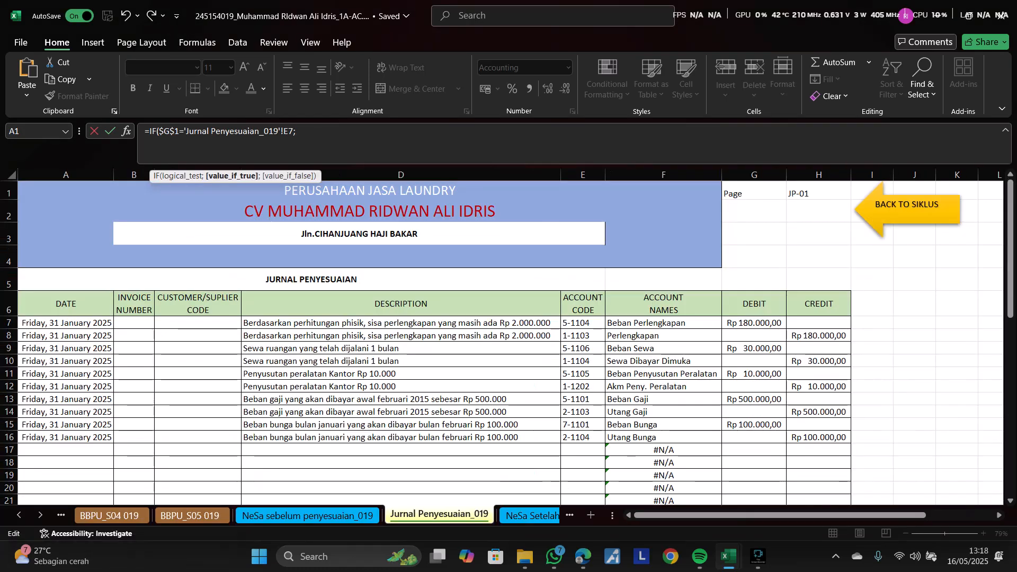
click(754, 322)
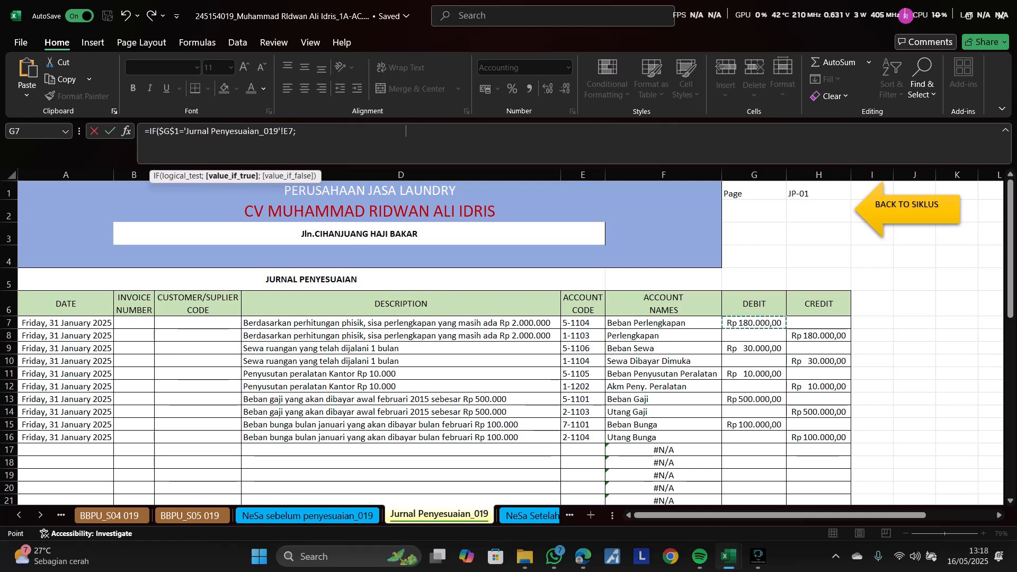
text(;0))
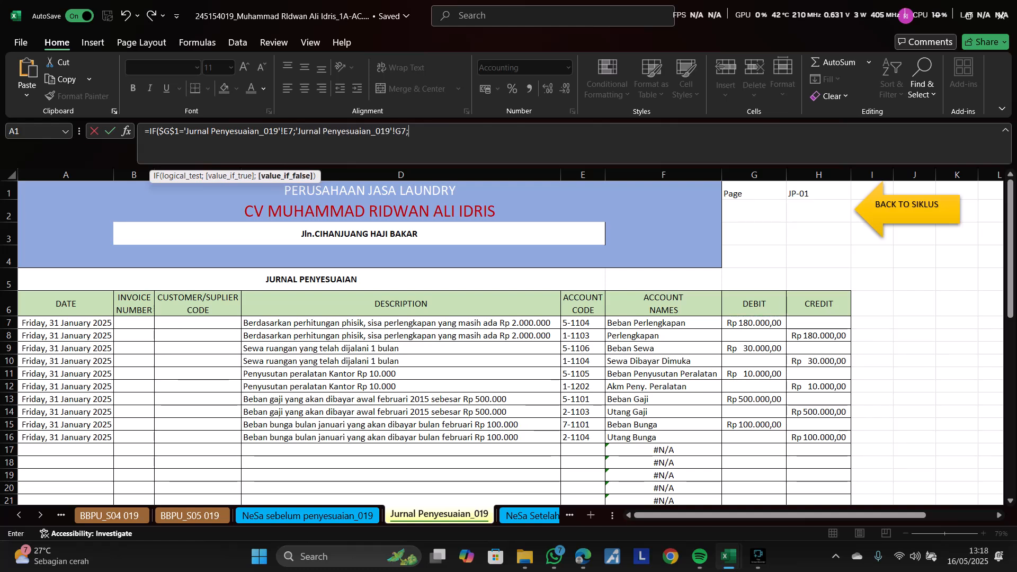
key(Return)
- Cut the CREDIT formula in cell F162 back to =IF($G$1='Jurnal Penyesuaian_019'!E7;
key(Up)
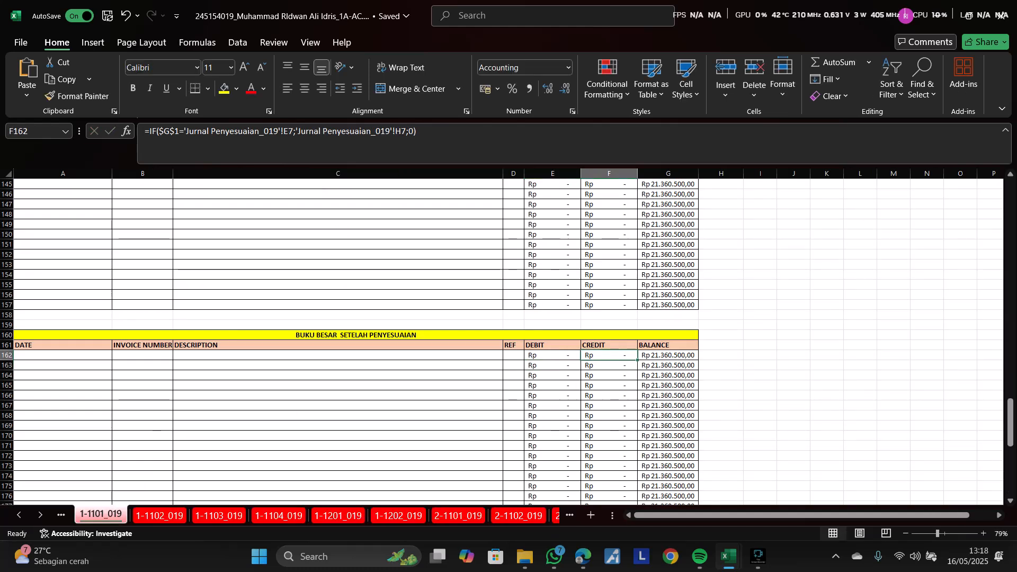
drag(419, 132, 297, 131)
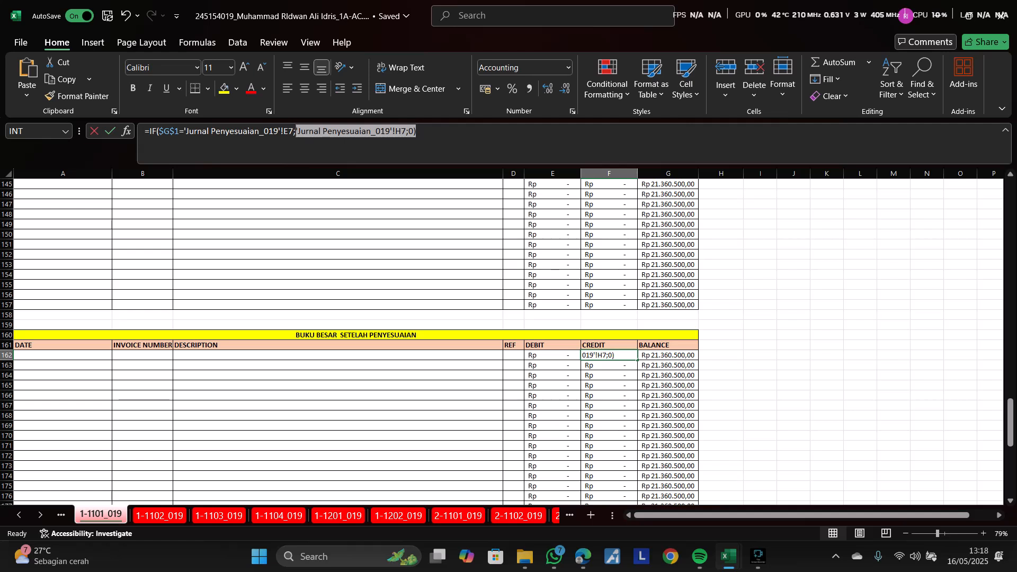
key(BackSpace)
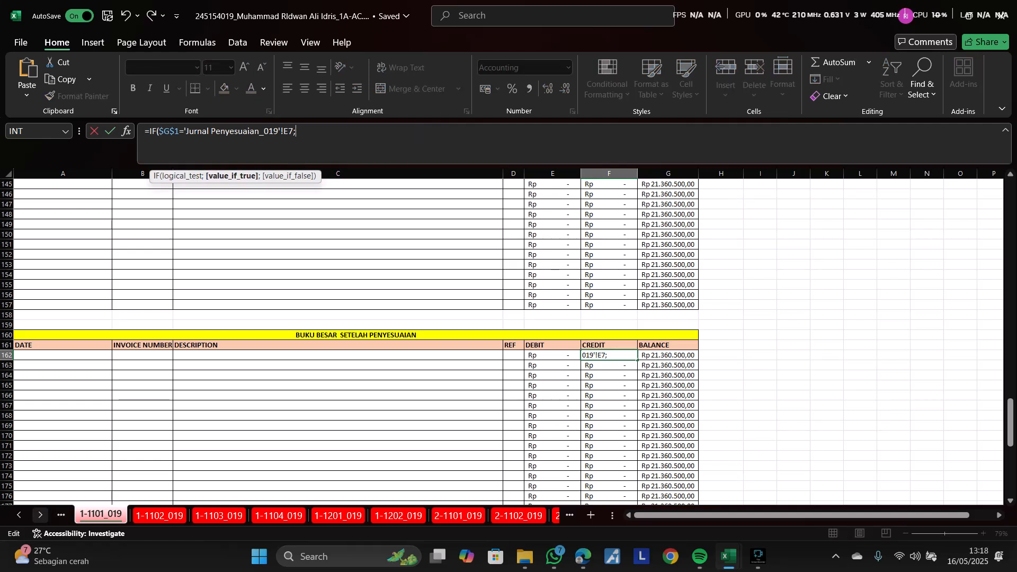
- Finish F162's formula with credit cell H7 of Jurnal Penyesuaian_019 as the true value and 0 as the false value
click(19, 515)
right_click(19, 515)
scroll(112, 415, down, 10)
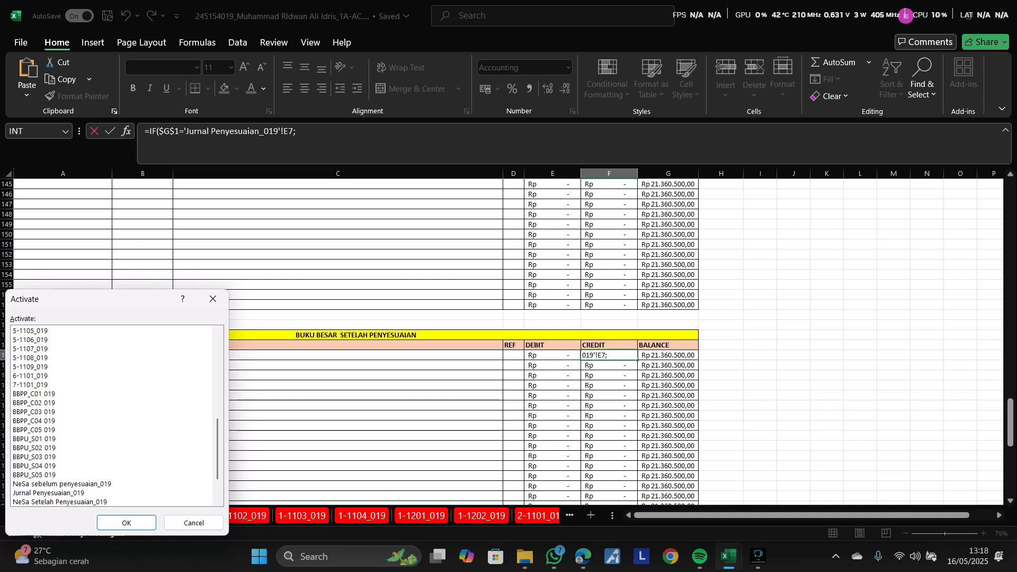
click(47, 493)
click(127, 523)
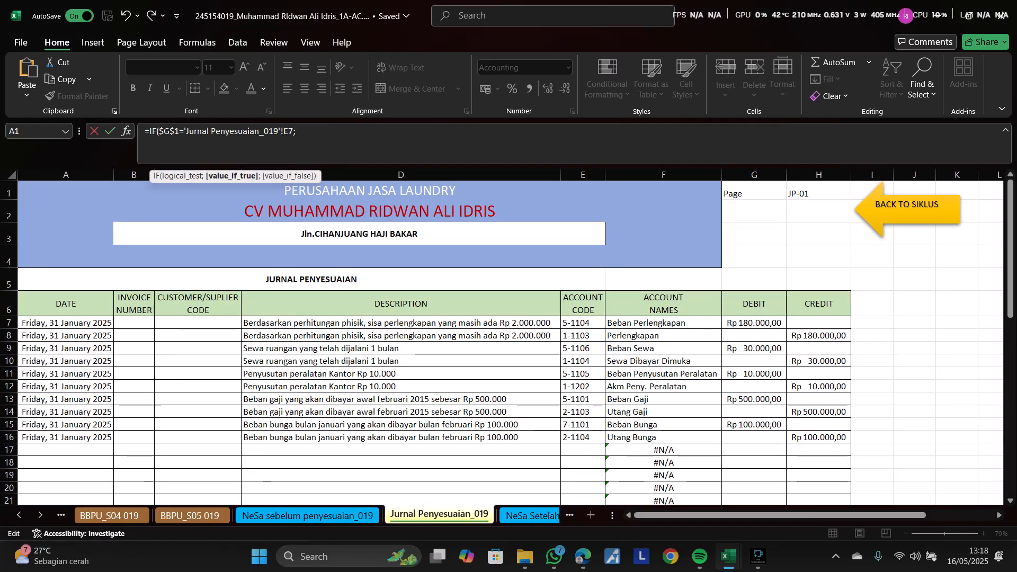
click(819, 322)
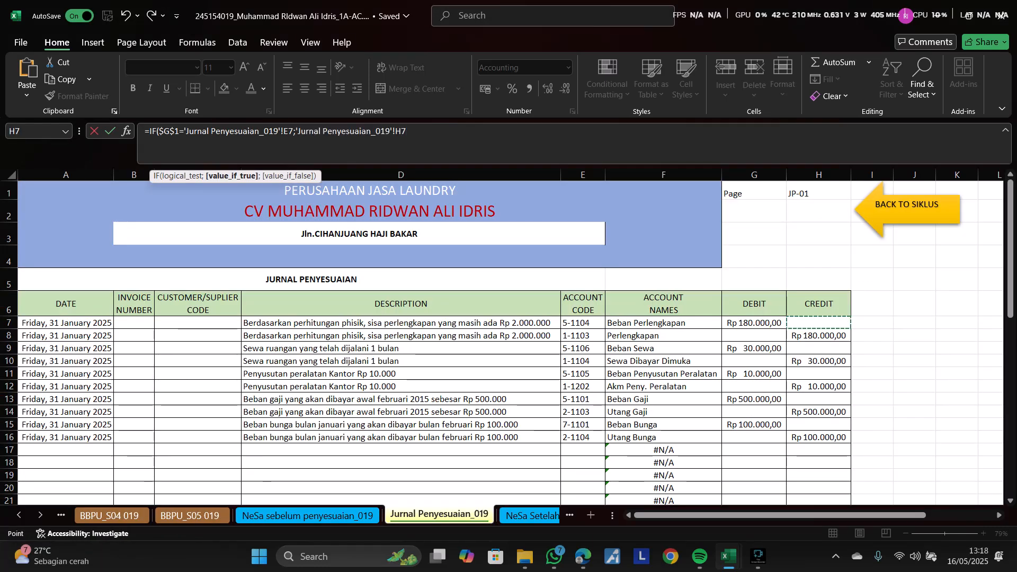
text(;)
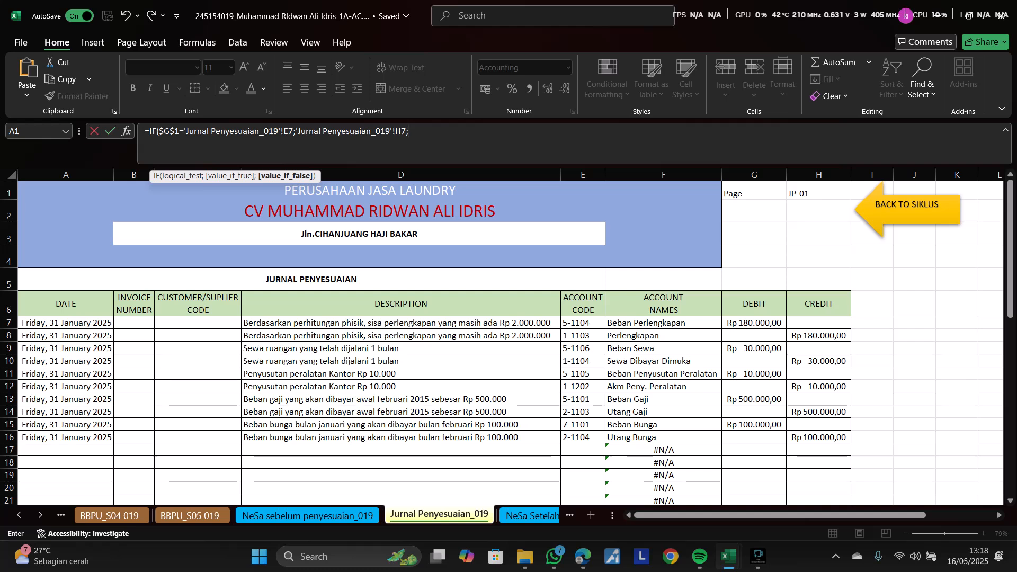
text(0)
key(Tab)
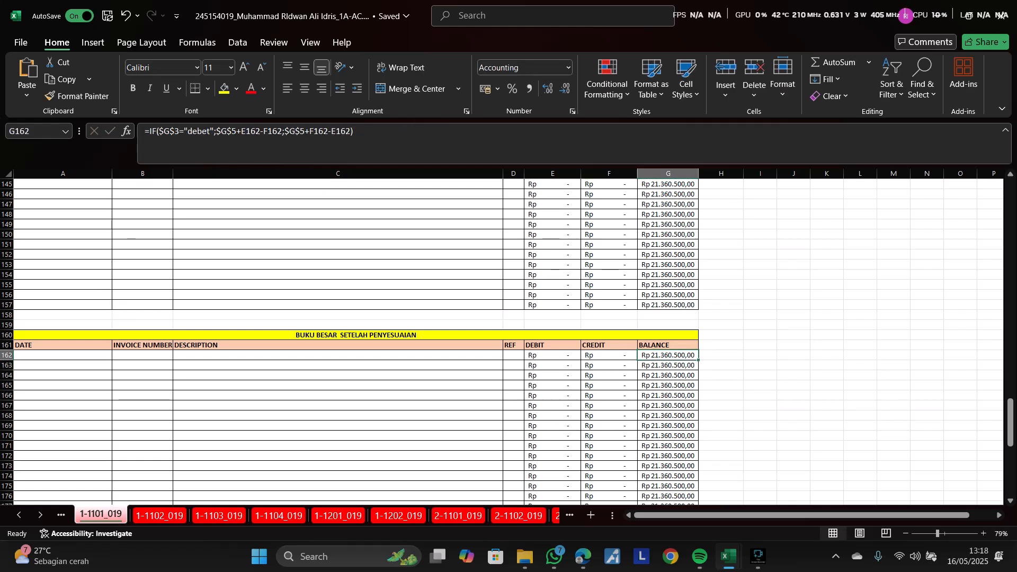
- Cut the BALANCE formula in G162 back to =IF($G$3= and complete its condition with "debet";
drag(357, 132, 198, 131)
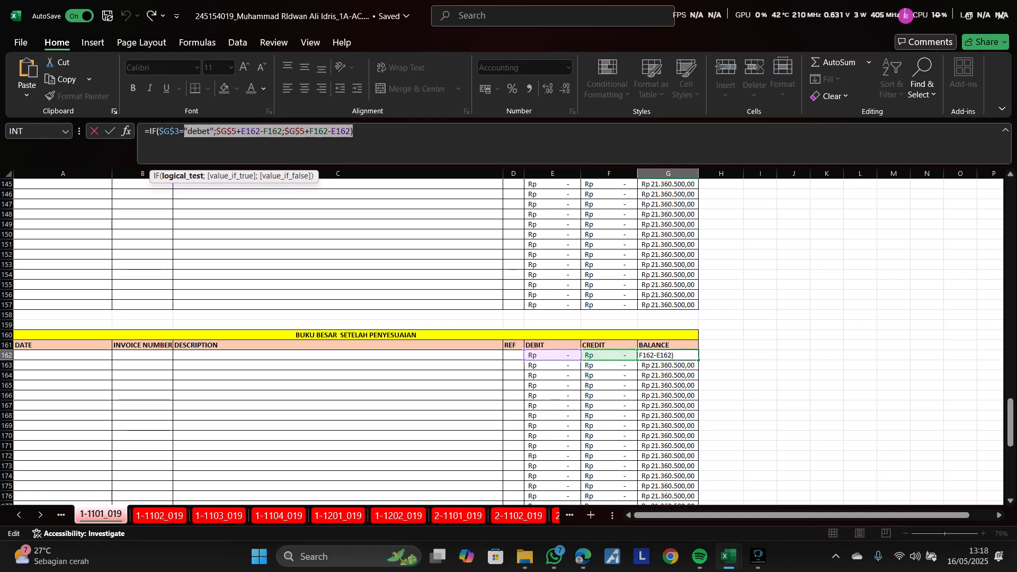
key(BackSpace)
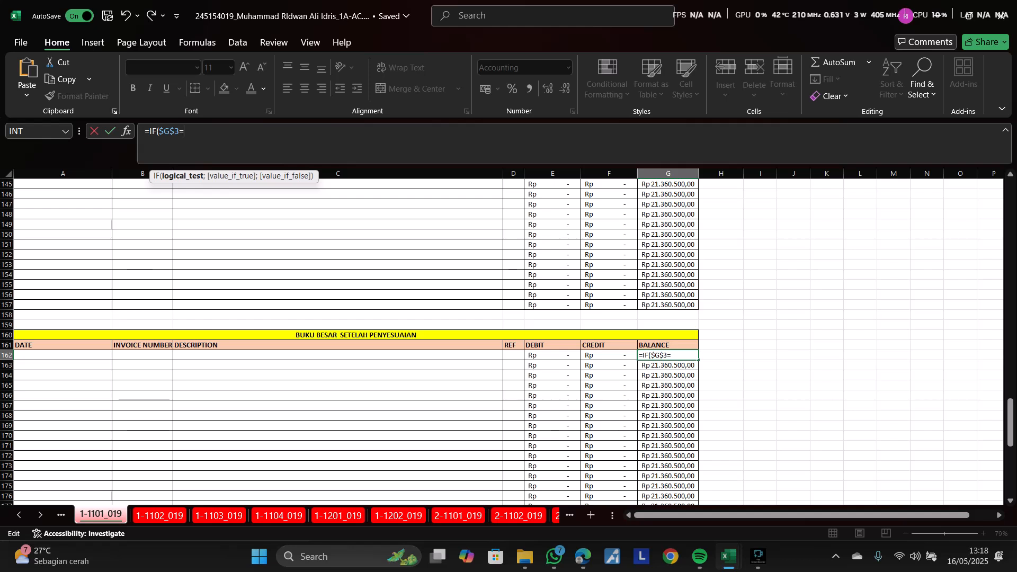
scroll(509, 342, up, 3)
scroll(508, 342, down, 4)
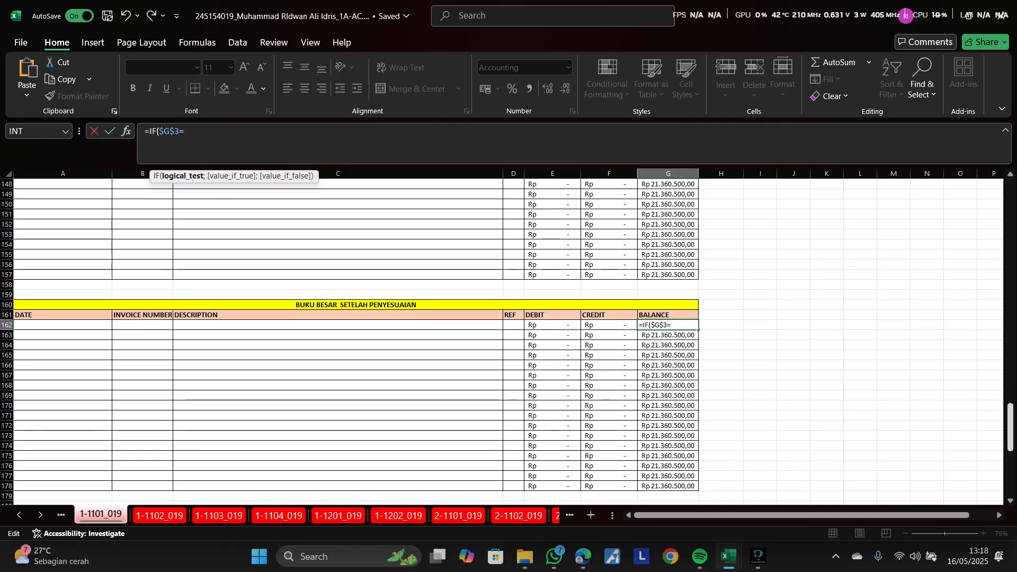
drag(1011, 422, 1011, 193)
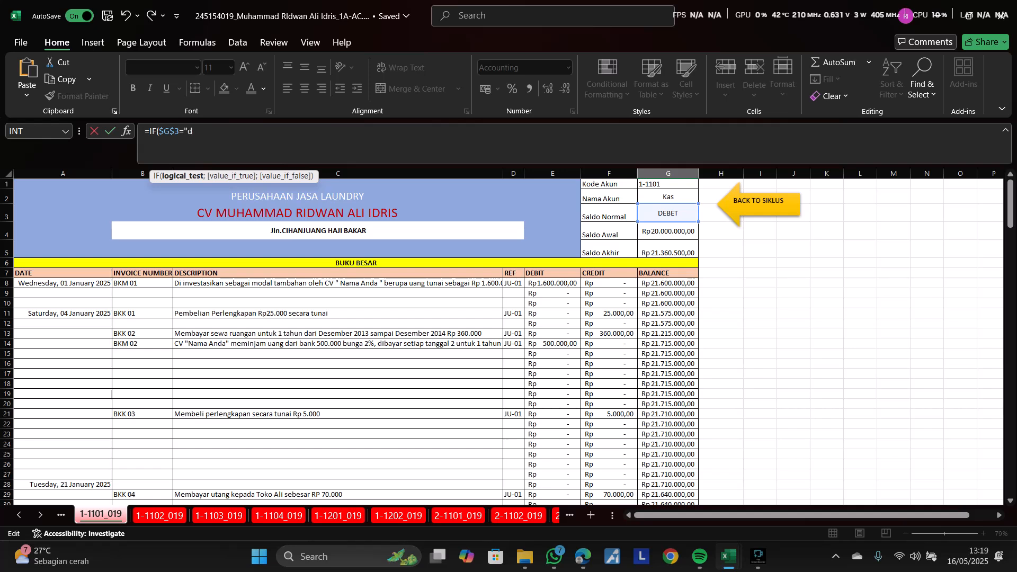
text(;)
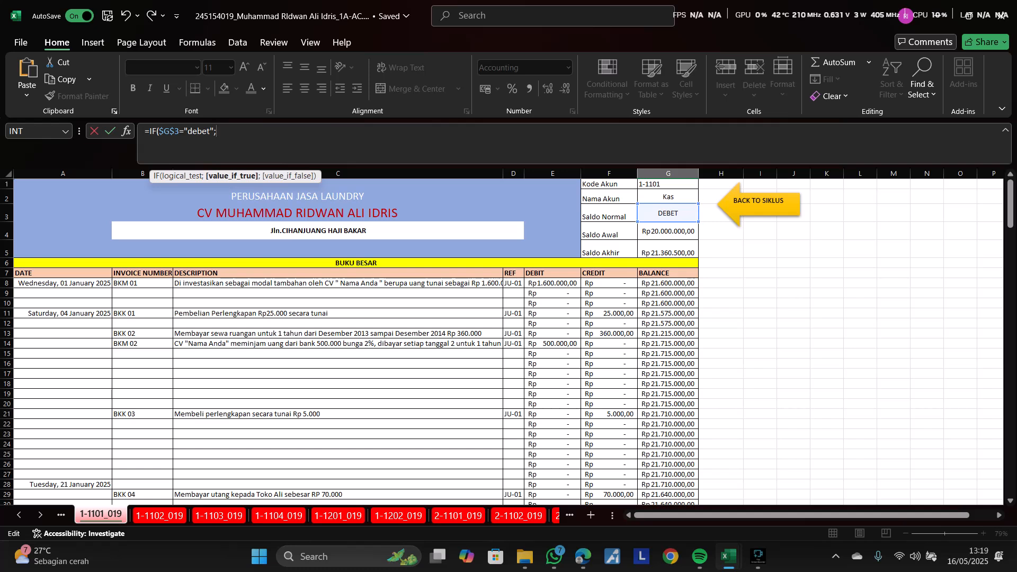
- Enter G5+E162-F162 as the true value of G162's IF formula
click(668, 249)
scroll(509, 342, down, 20)
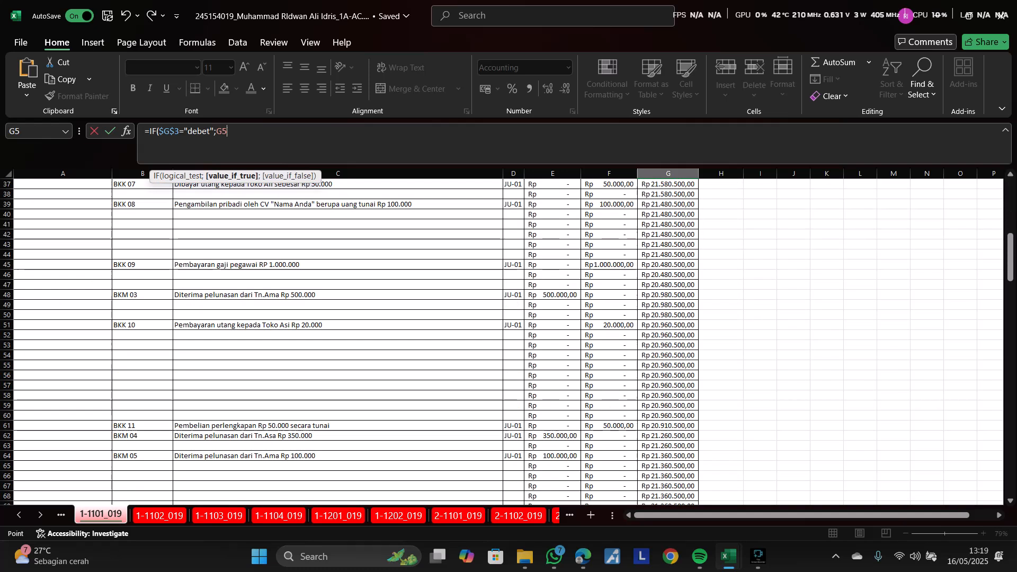
scroll(508, 342, down, 8)
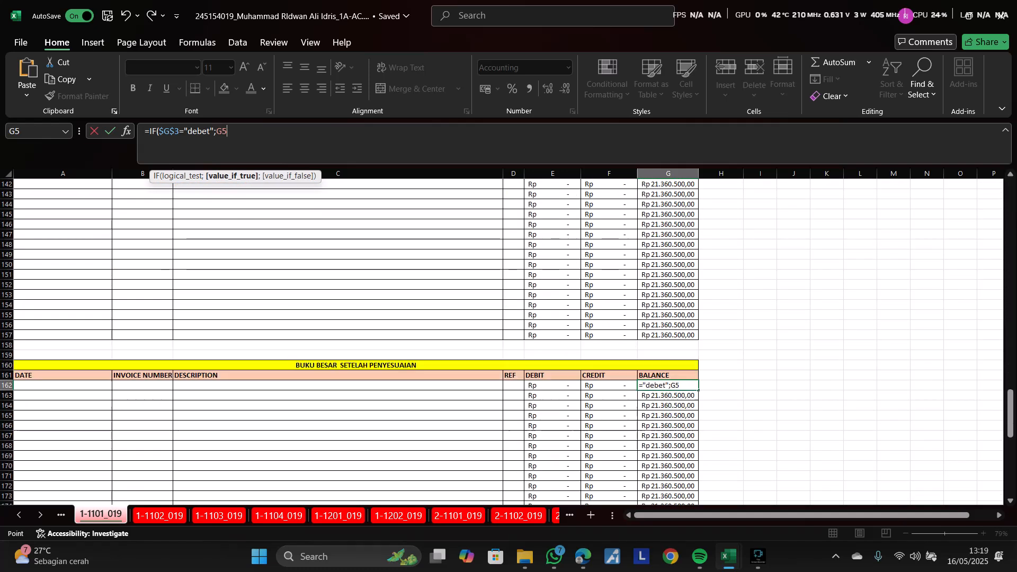
text(+)
click(551, 355)
text(-)
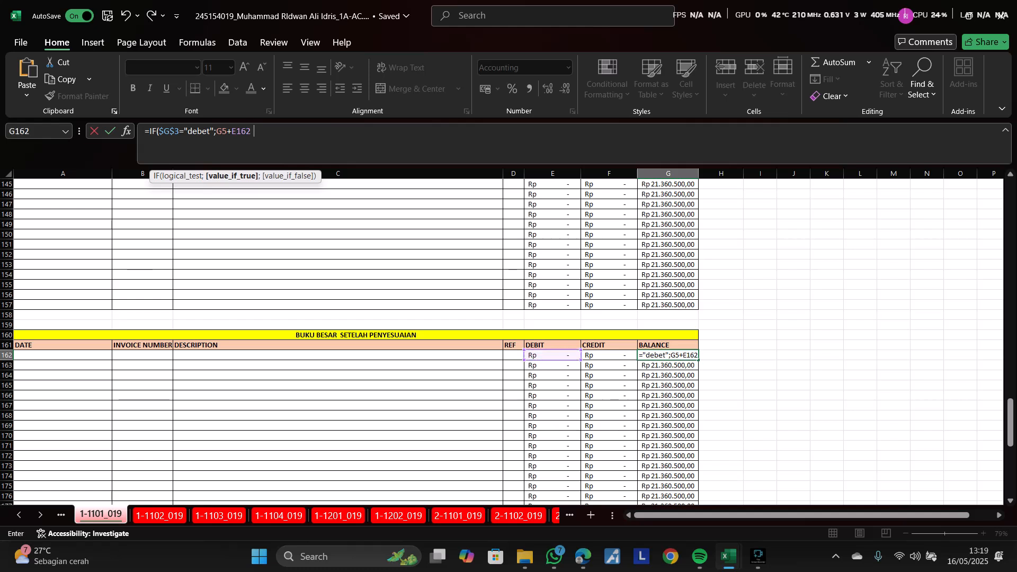
click(610, 355)
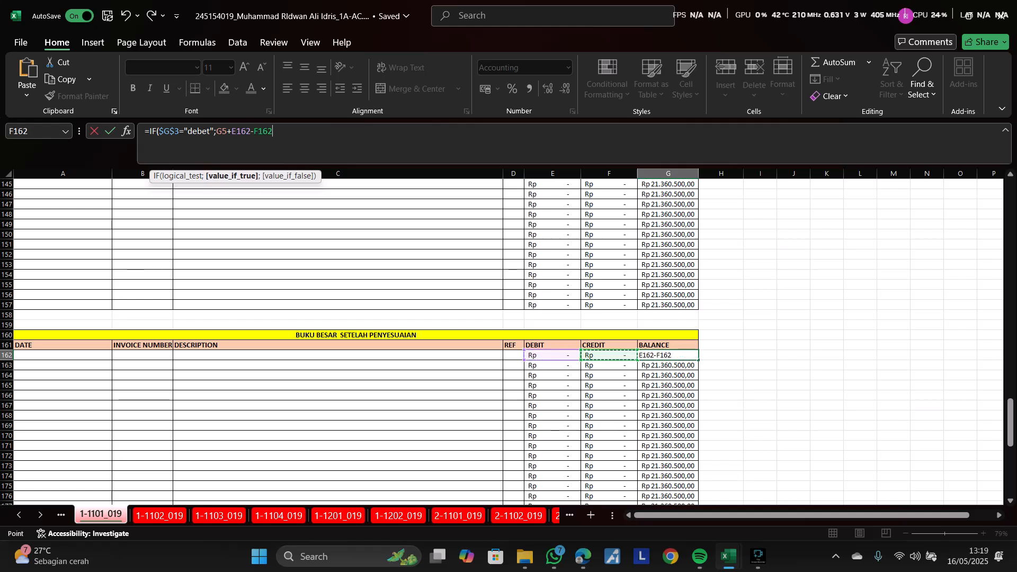
text(;)
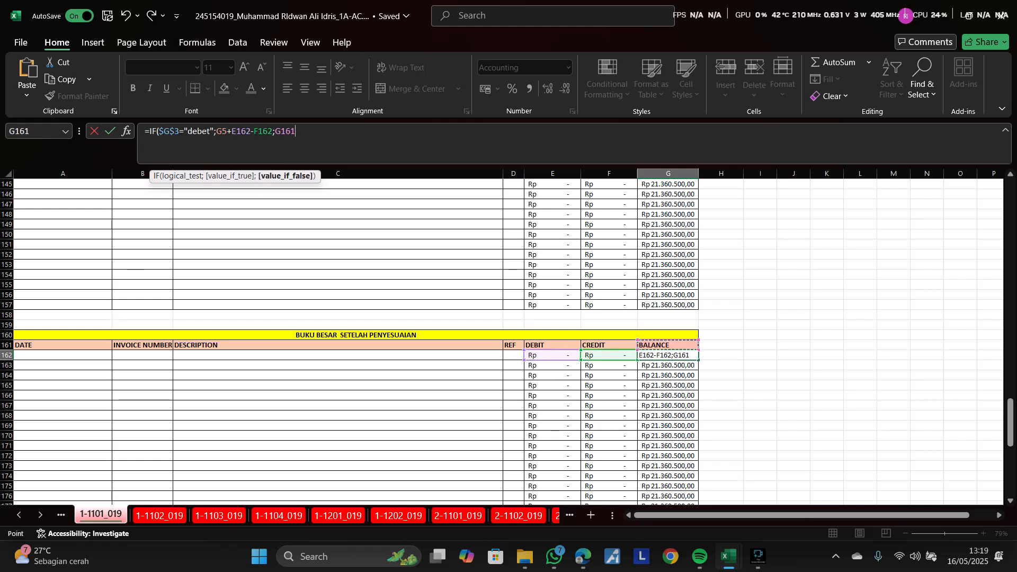
- Enter G5+F162-E162 as the false value of G162's IF formula
scroll(509, 339, up, 20)
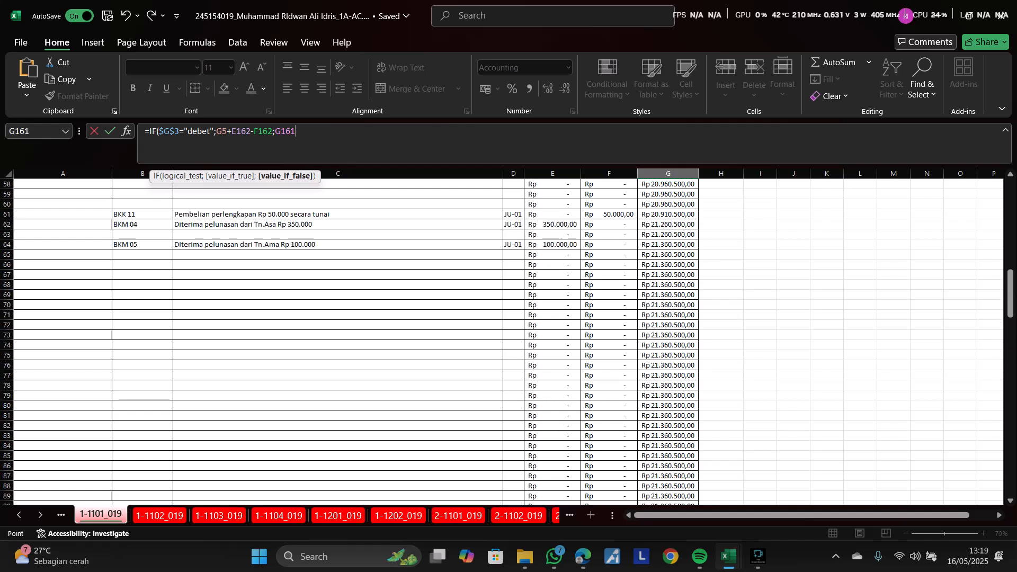
scroll(508, 339, up, 19)
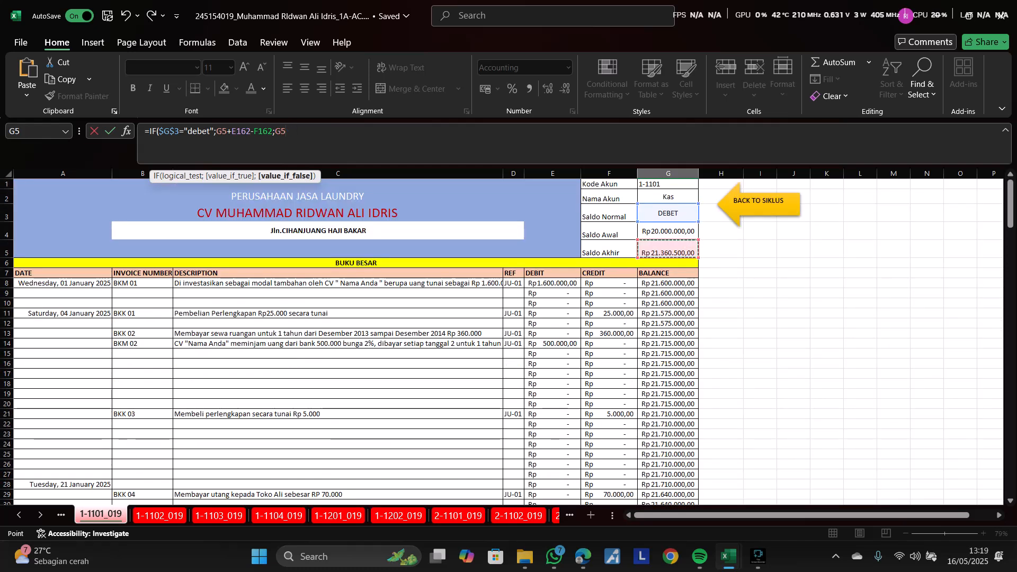
scroll(509, 339, down, 20)
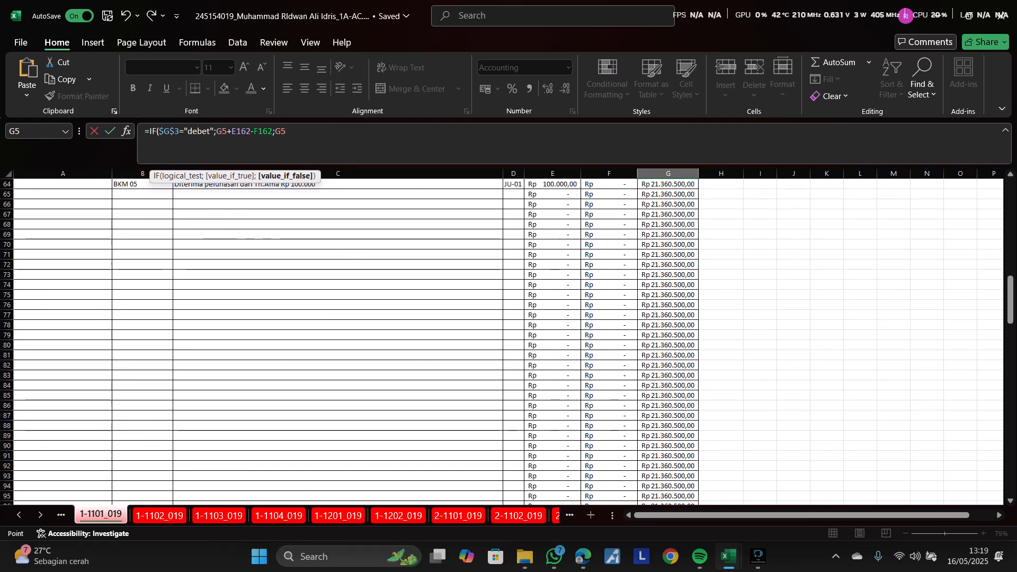
scroll(509, 339, up, 20)
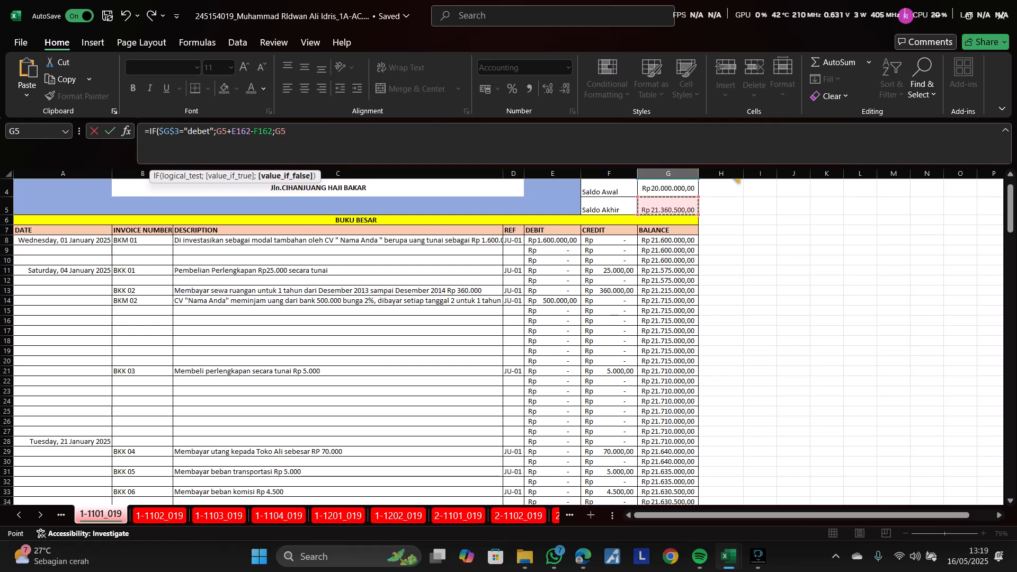
scroll(509, 339, down, 20)
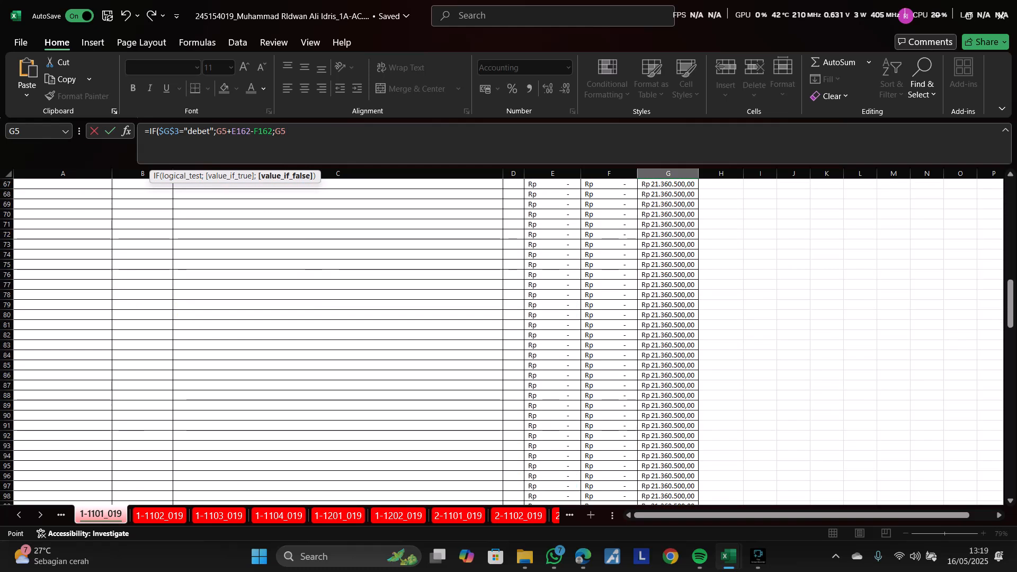
scroll(508, 339, down, 15)
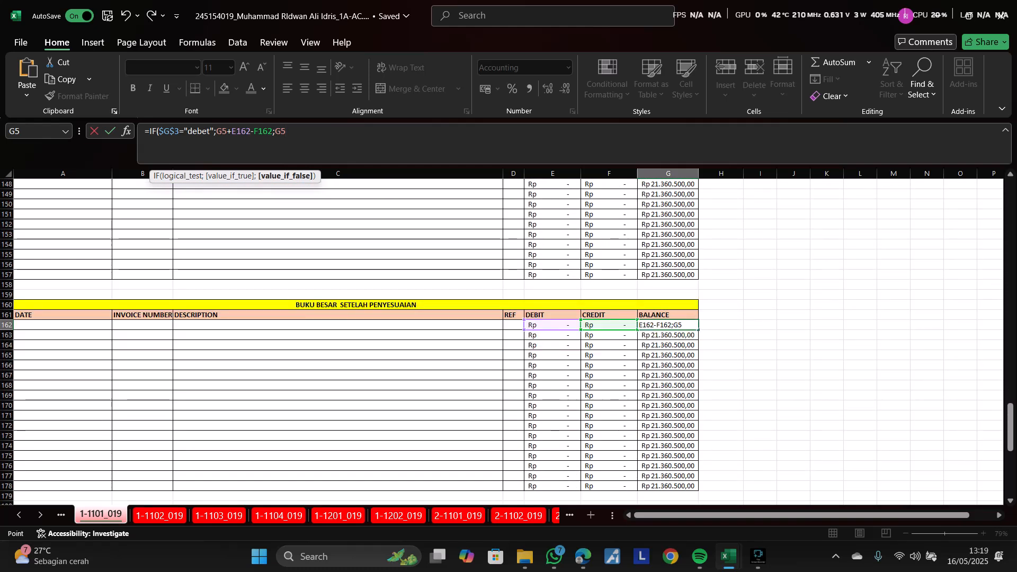
click(609, 325)
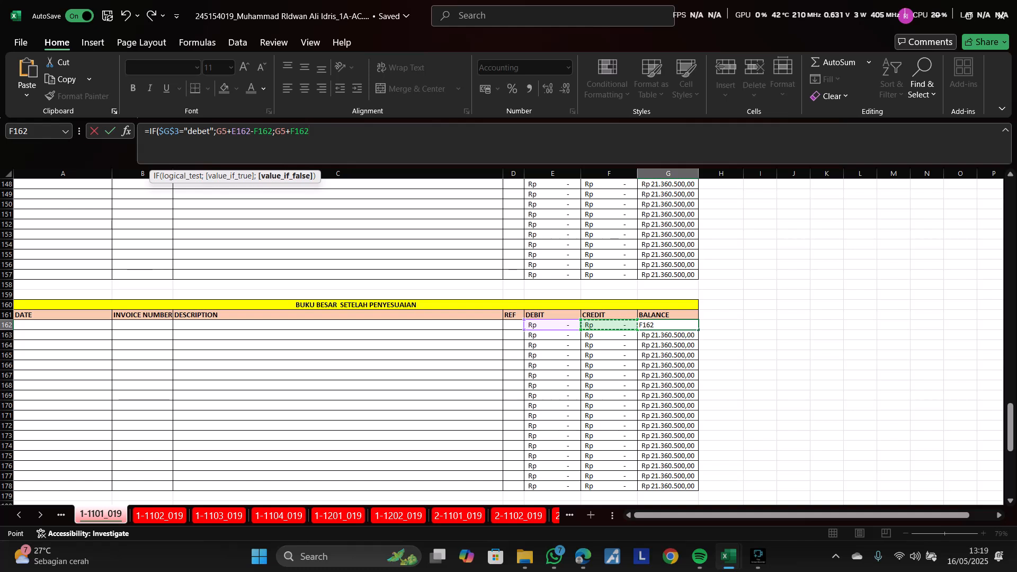
text(-)
click(610, 325)
key(Left)
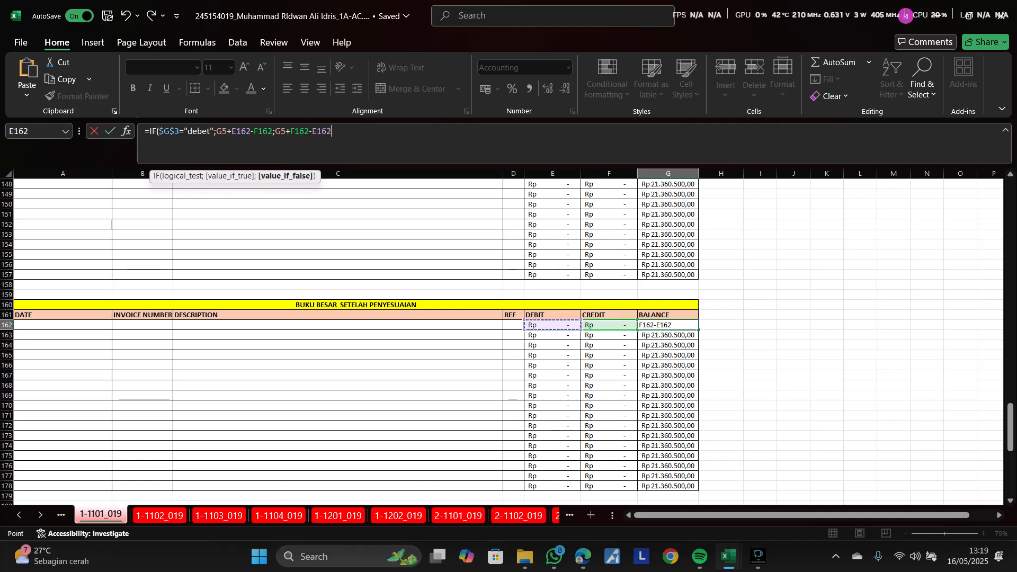
- Make both G5 references in G162's formula absolute as $G$5 and commit the formula
click(222, 132)
key(F4)
click(290, 132)
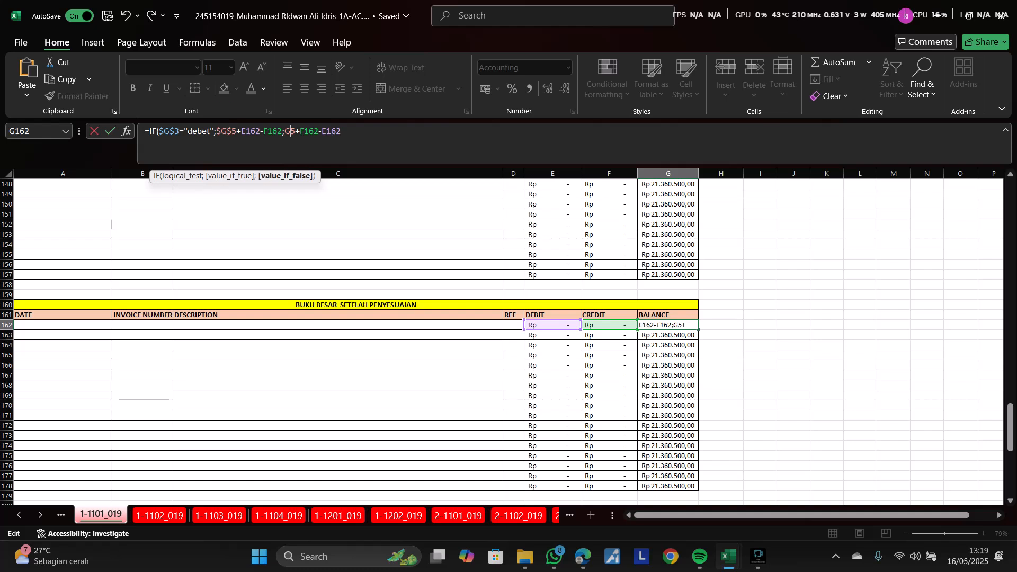
key(F4)
click(356, 131)
key(Return)
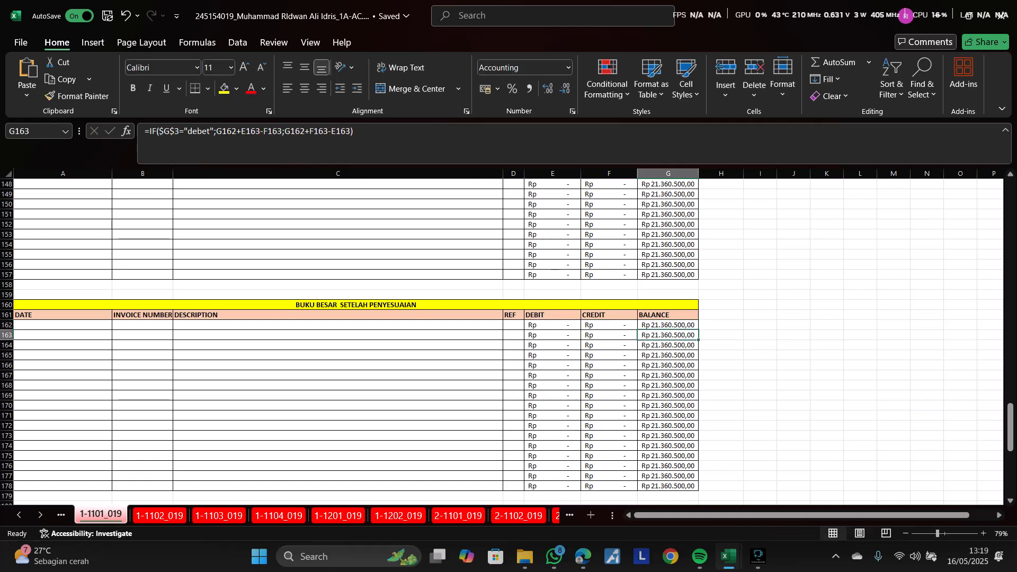
- Cut the BALANCE formula in G163 back to =IF($G$3="debet";
key(F2)
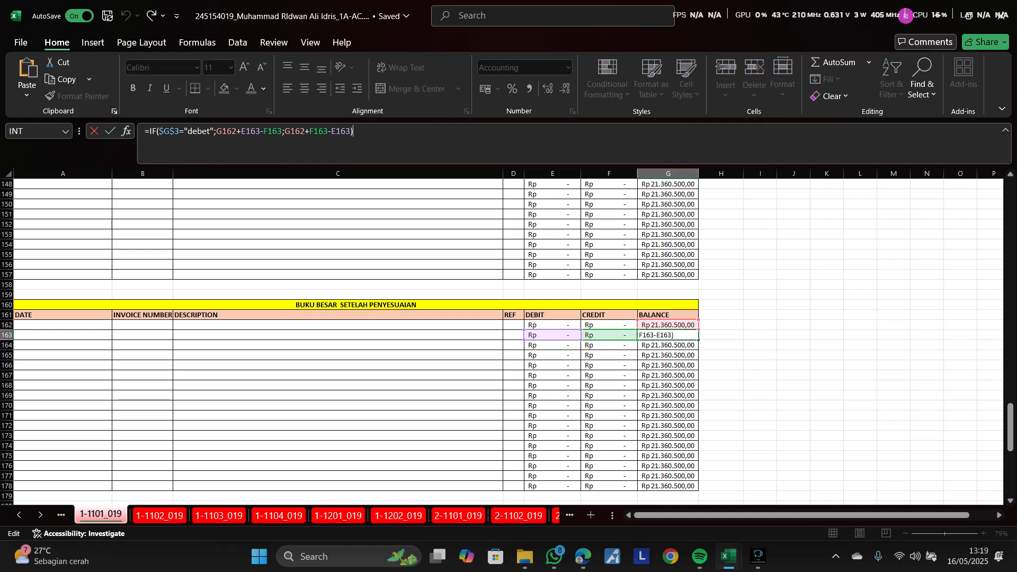
key(BackSpace)
key(BackSpace)
key(BackSpace)
key(BackSpace)
key(BackSpace)
key(BackSpace)
key(BackSpace)
key(BackSpace)
key(BackSpace)
key(BackSpace)
key(BackSpace)
key(BackSpace)
key(BackSpace)
key(BackSpace)
key(BackSpace)
key(BackSpace)
key(BackSpace)
key(BackSpace)
key(BackSpace)
key(BackSpace)
key(BackSpace)
key(BackSpace)
key(BackSpace)
key(BackSpace)
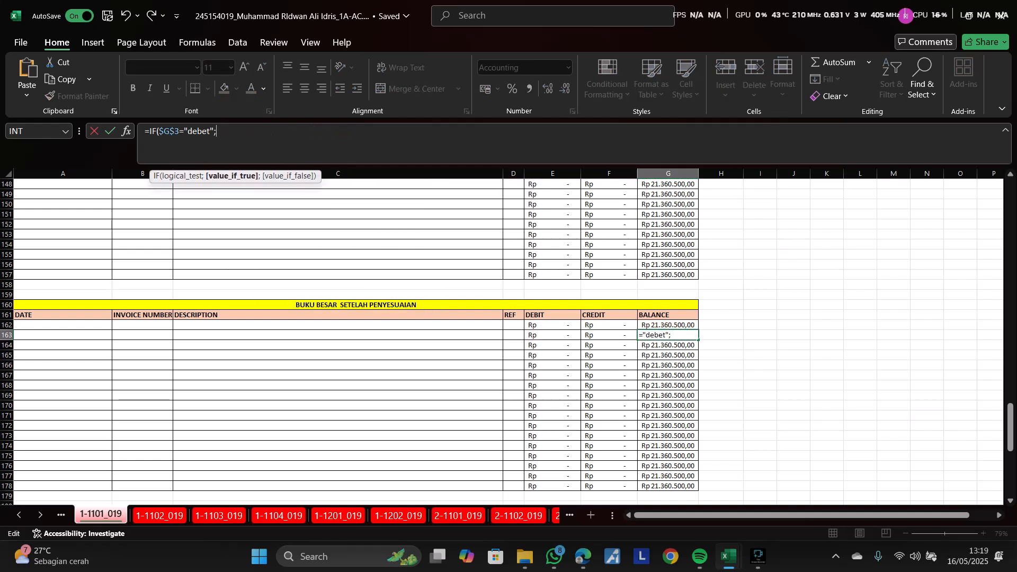
- Enter G162+E163-F163 as the true value of G163's IF formula
click(668, 325)
text(+)
key(Left)
key(Left)
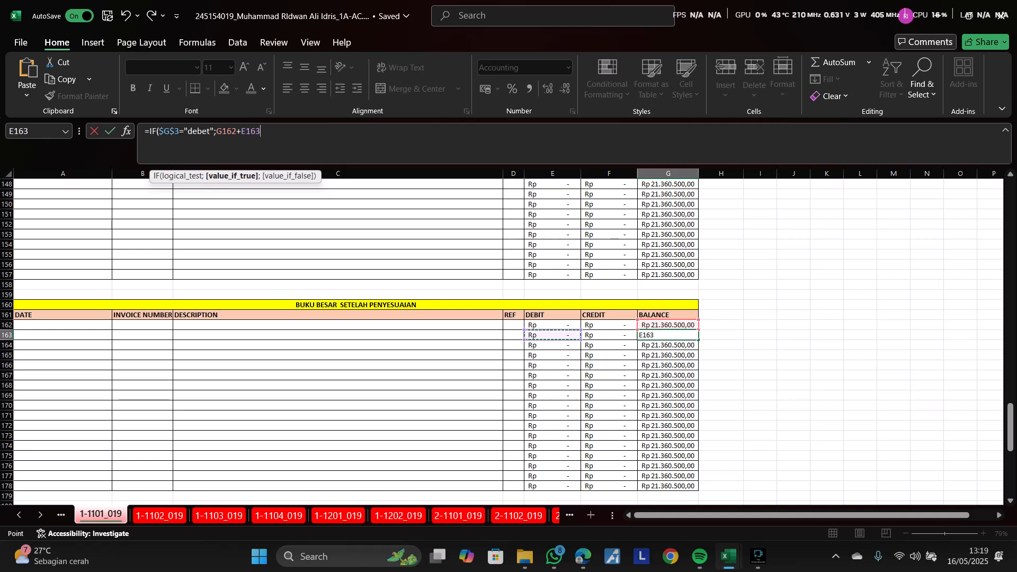
text(-)
key(Left)
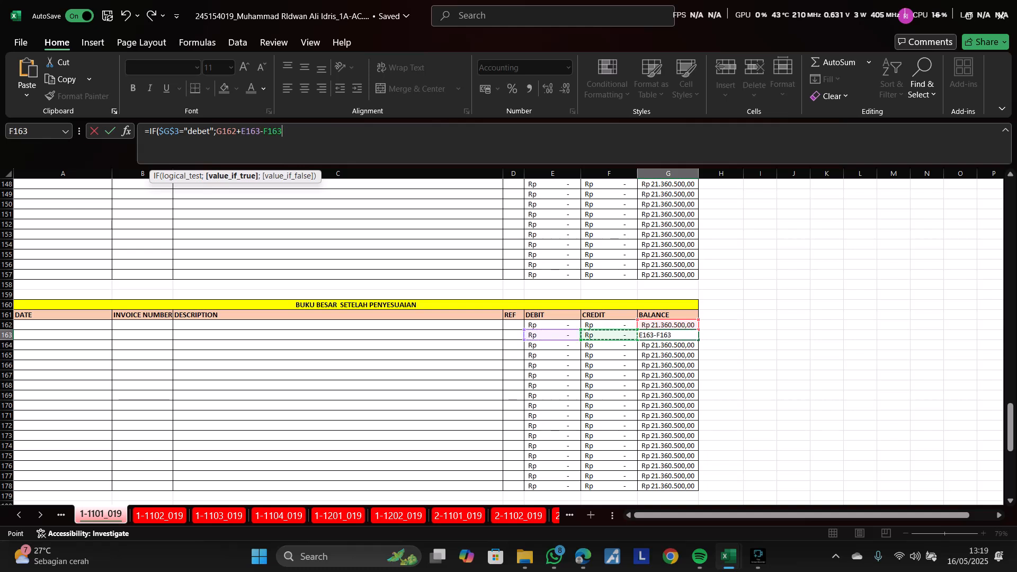
text(;)
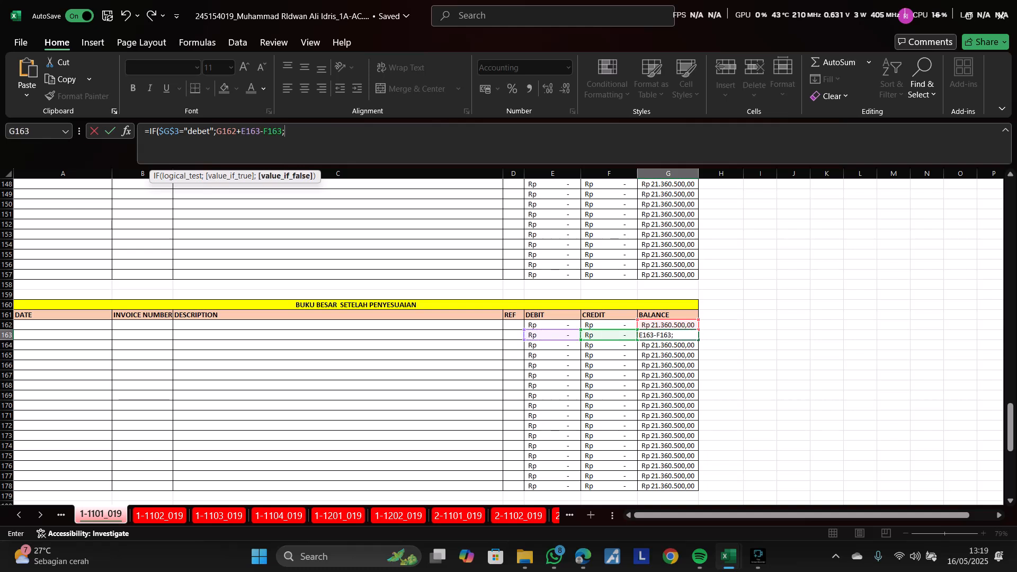
- Finish G163's formula with G162+F163-E163 as the false value and commit it
key(Up)
text(+)
key(Left)
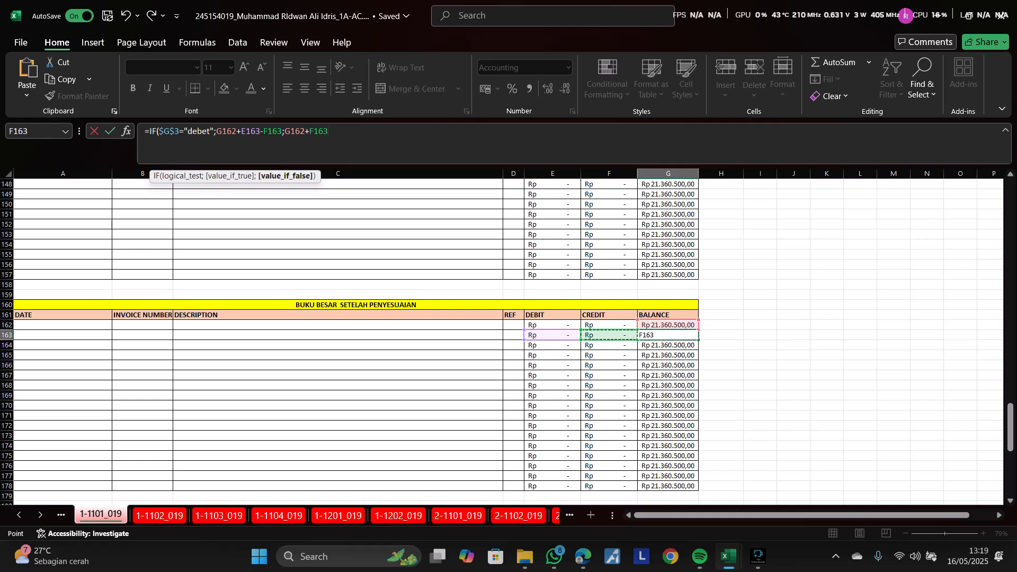
text(-)
key(Left)
key(Left)
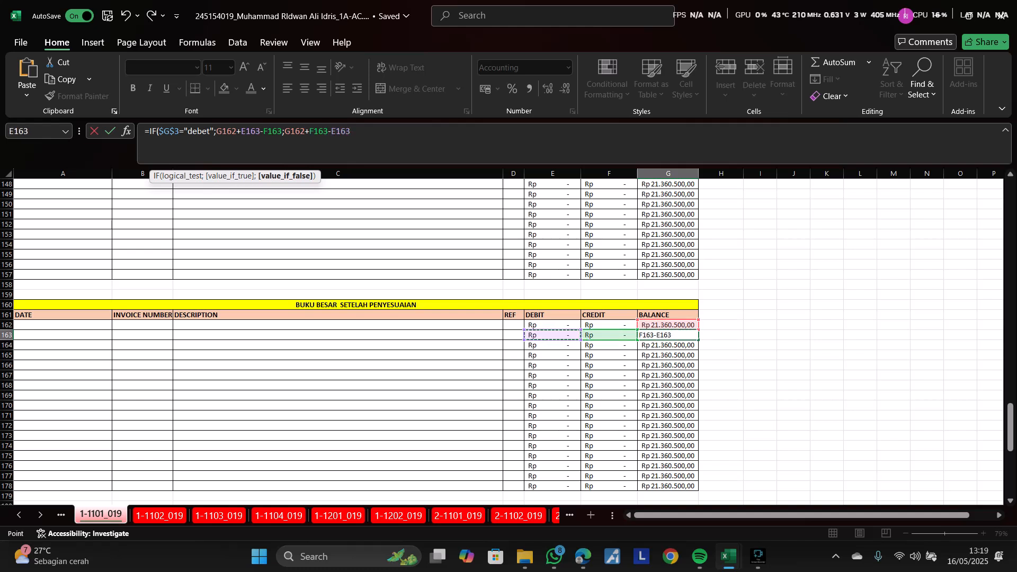
text())
key(ctrl+Return)
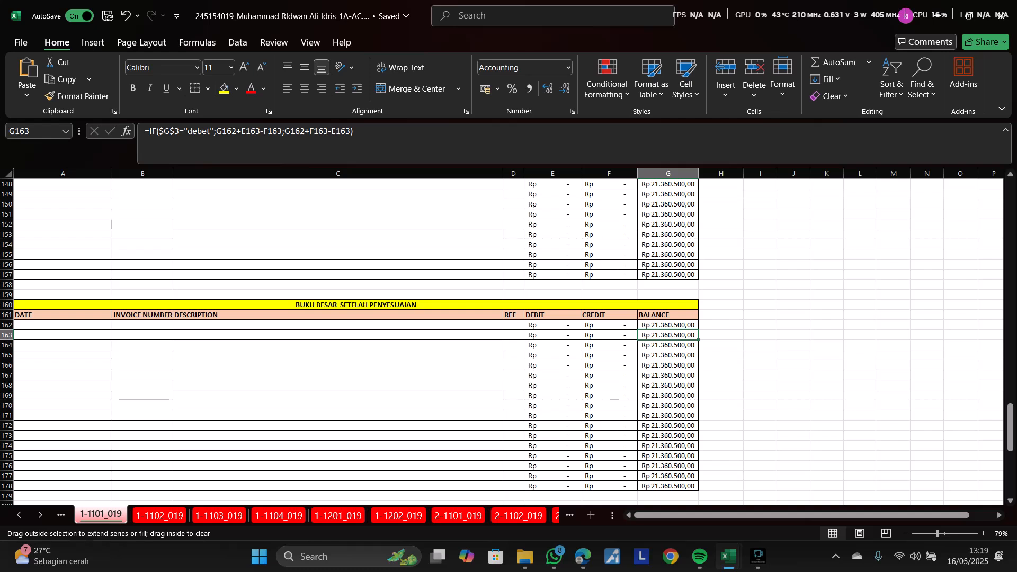
- Fill the BALANCE formula from G163 and the CREDIT and DEBIT formulas from row 162 down to row 178
double_click(699, 341)
click(611, 325)
double_click(637, 330)
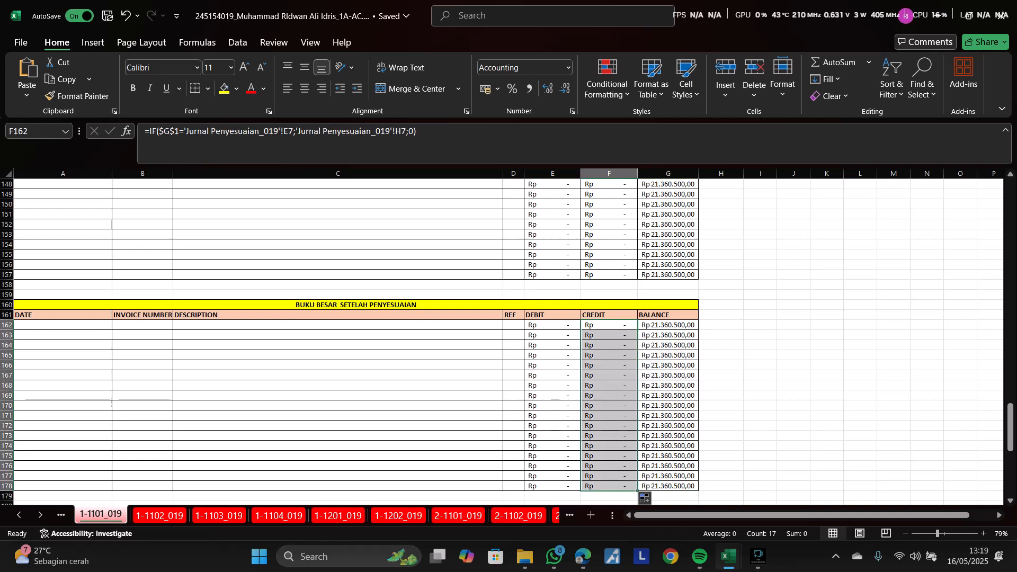
click(554, 326)
click(581, 330)
- Copy the whole BUKU BESAR SETELAH PENYESUAIAN table, rows 160 to 178, on sheet 1-1101_019
click(371, 375)
drag(359, 305, 358, 486)
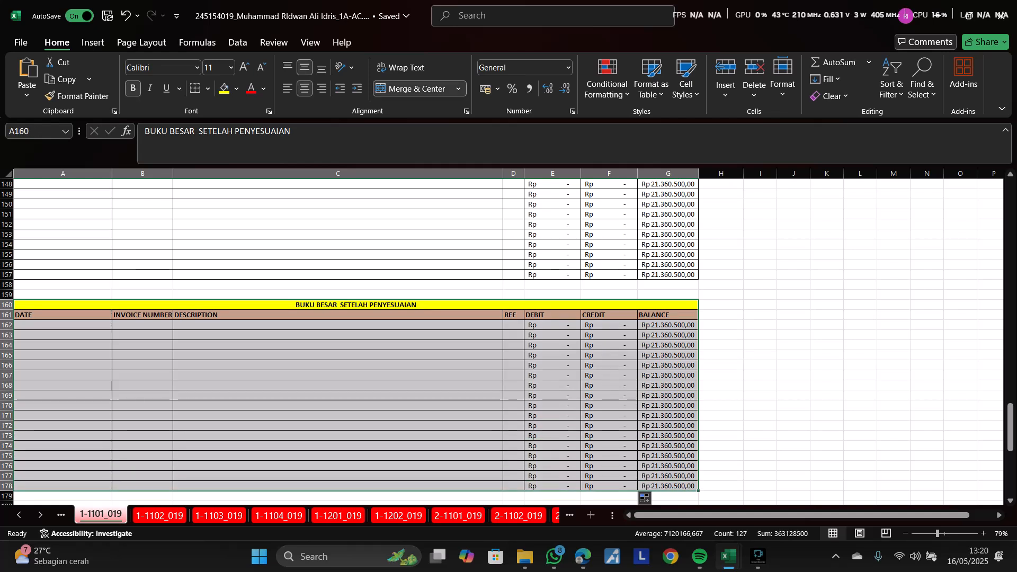
key(ctrl+c)
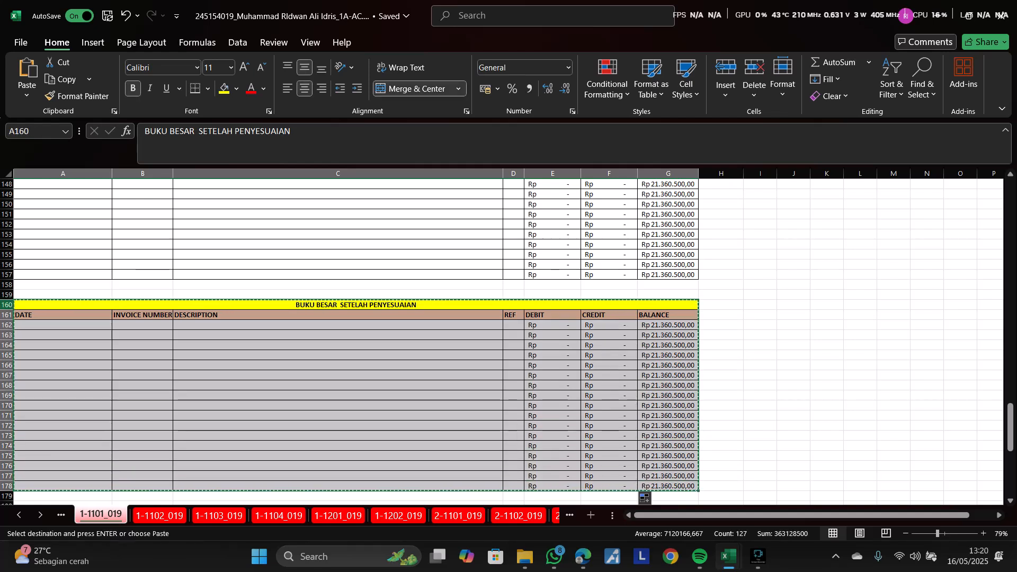
- Paste the copied table over the BUKU BESAR SETELAH PENYESUAIAN table at A160 on sheet 1-1102_019
click(159, 515)
scroll(509, 343, up, 12)
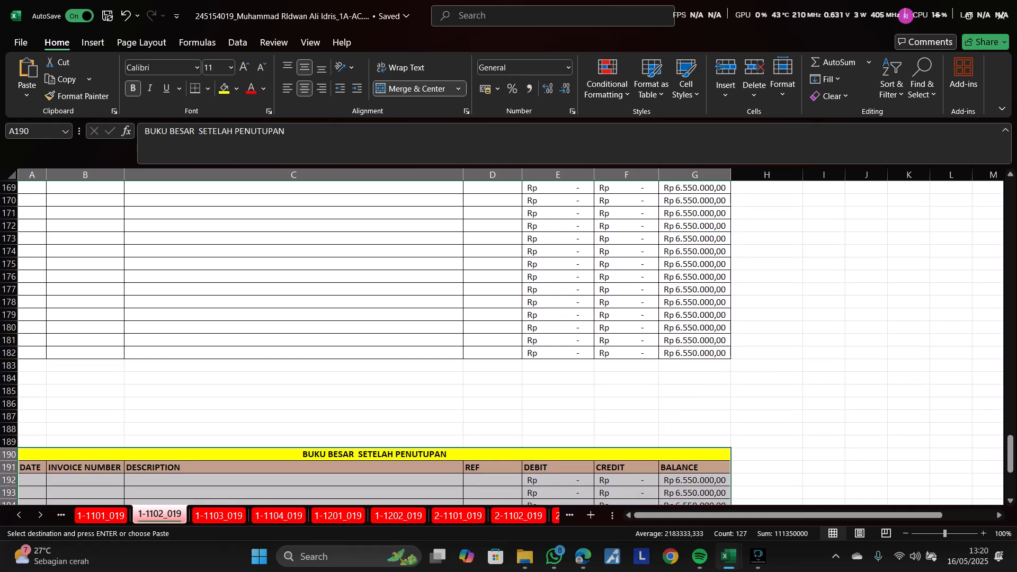
click(374, 302)
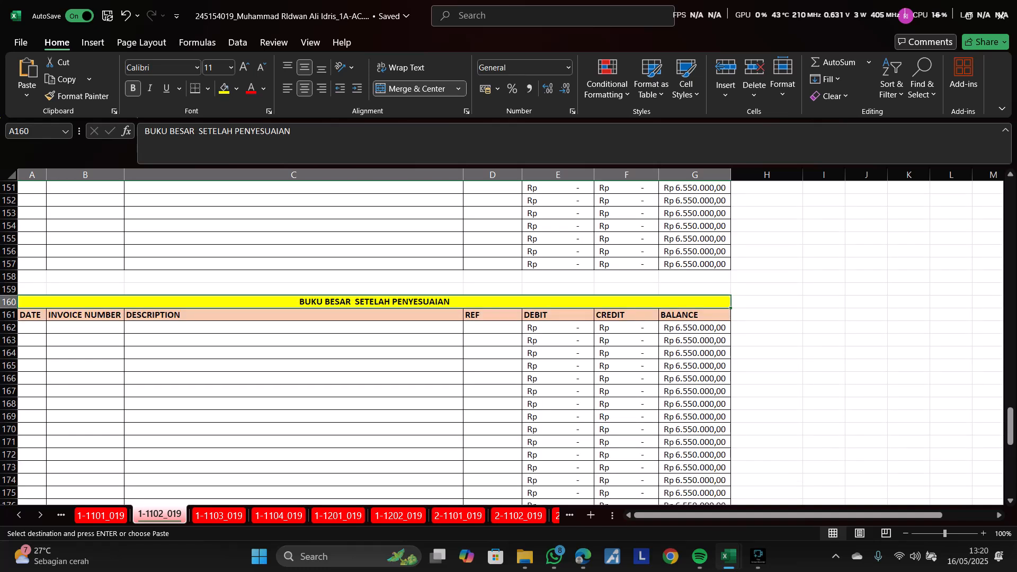
key(ctrl+v)
- Paste the copied table over the post-adjustment ledger at A160 on sheet 1-1103_019
click(219, 515)
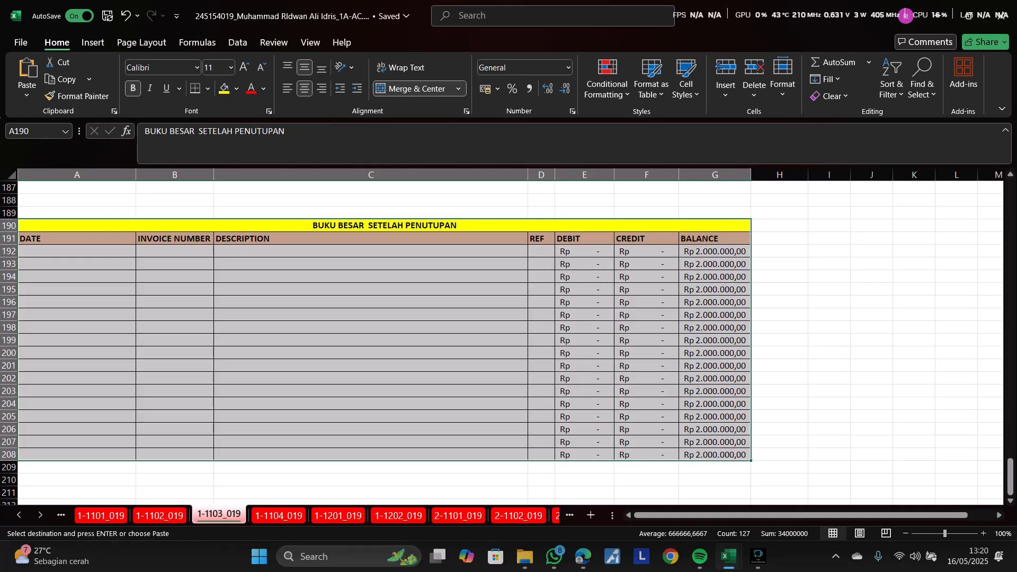
scroll(509, 343, up, 7)
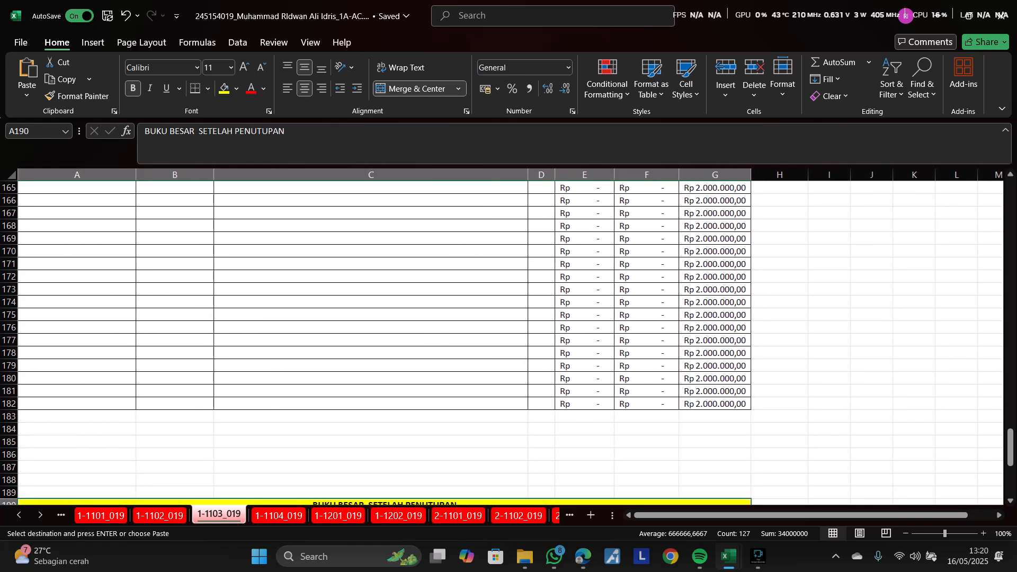
scroll(508, 343, up, 4)
click(385, 264)
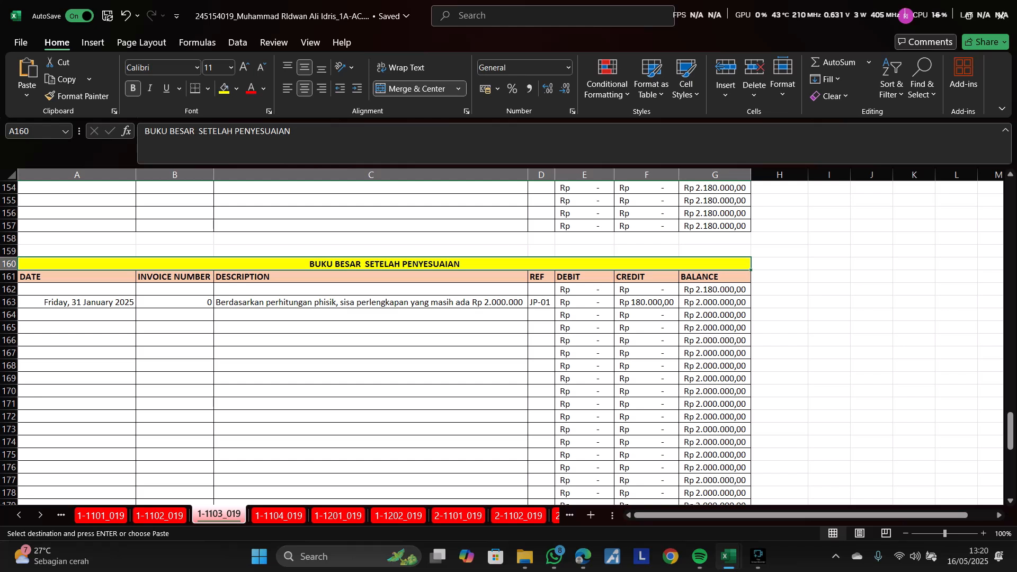
key(ctrl+v)
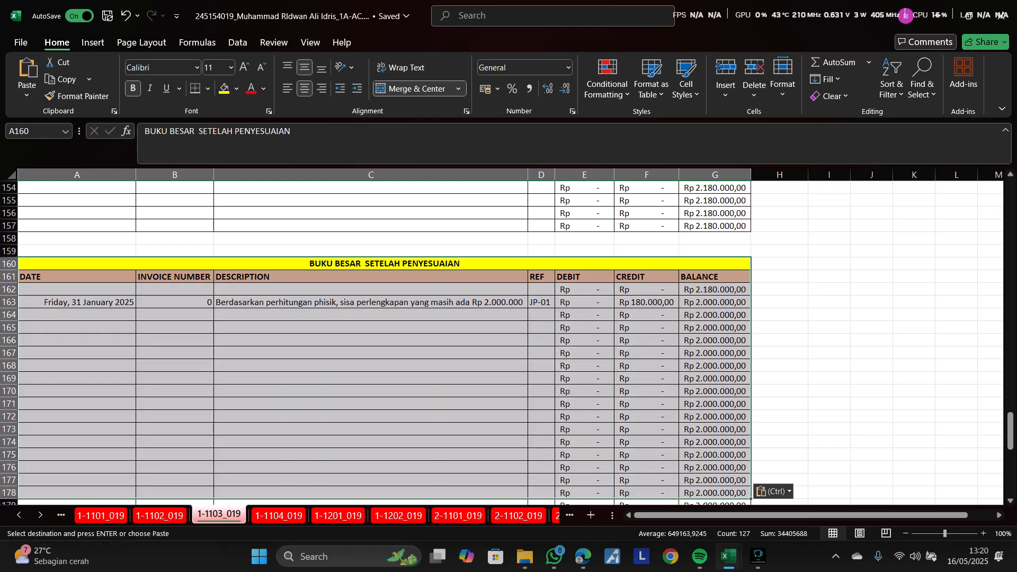
click(829, 328)
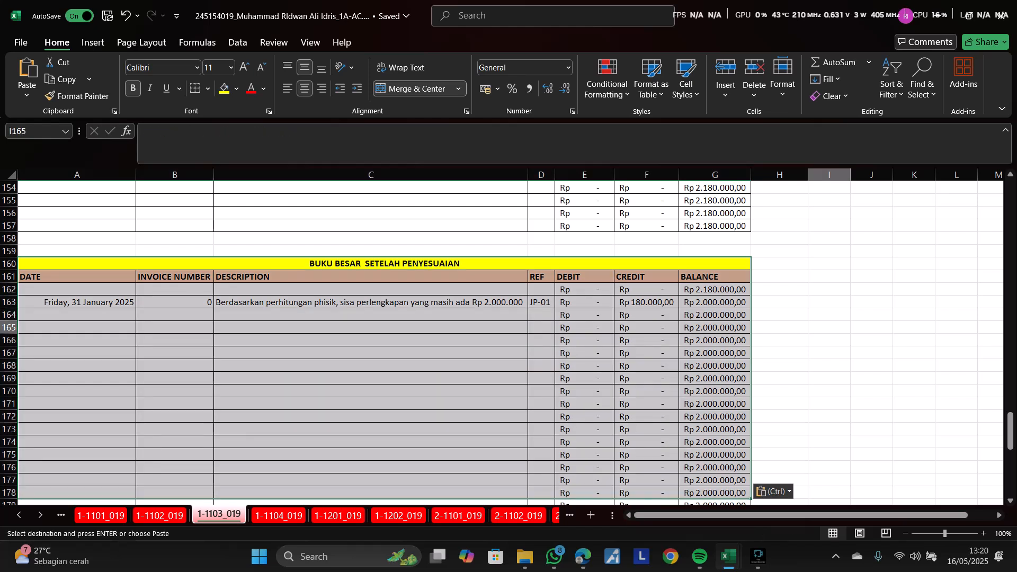
- Return to sheet 1-1101_019 and select cell C186 between the post-adjustment and post-closing ledgers
scroll(829, 327, down, 8)
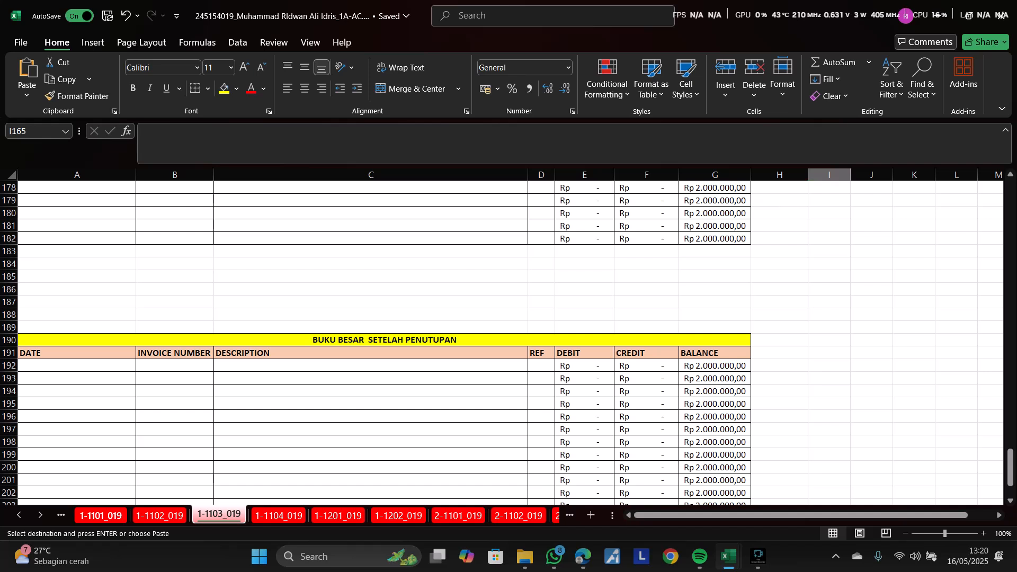
click(101, 515)
scroll(371, 339, down, 4)
click(338, 446)
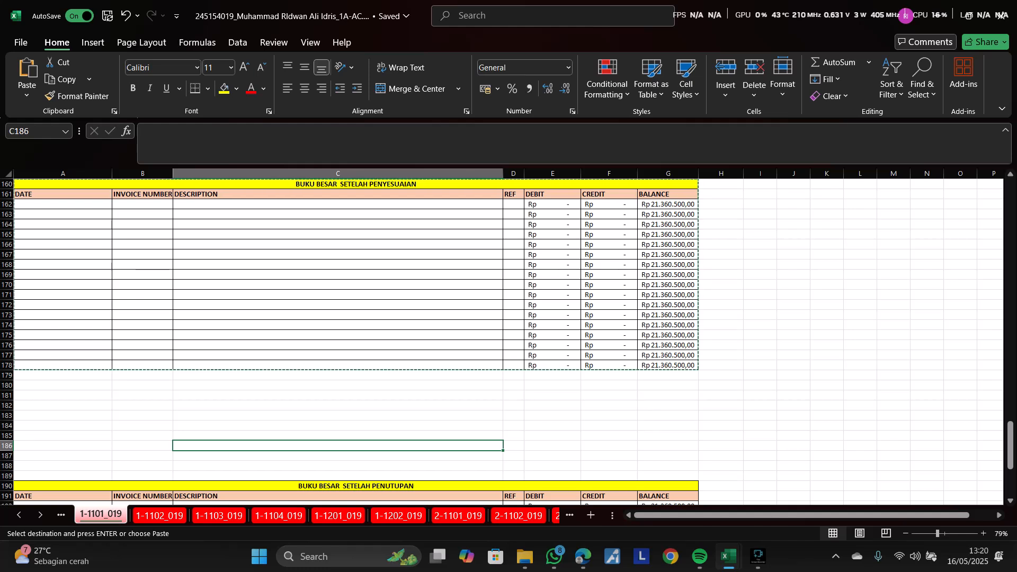
- Examine the IF formula in A192, the first DATE cell of the BUKU BESAR SETELAH PENUTUPAN table on sheet 1-1101_019
scroll(502, 339, down, 2)
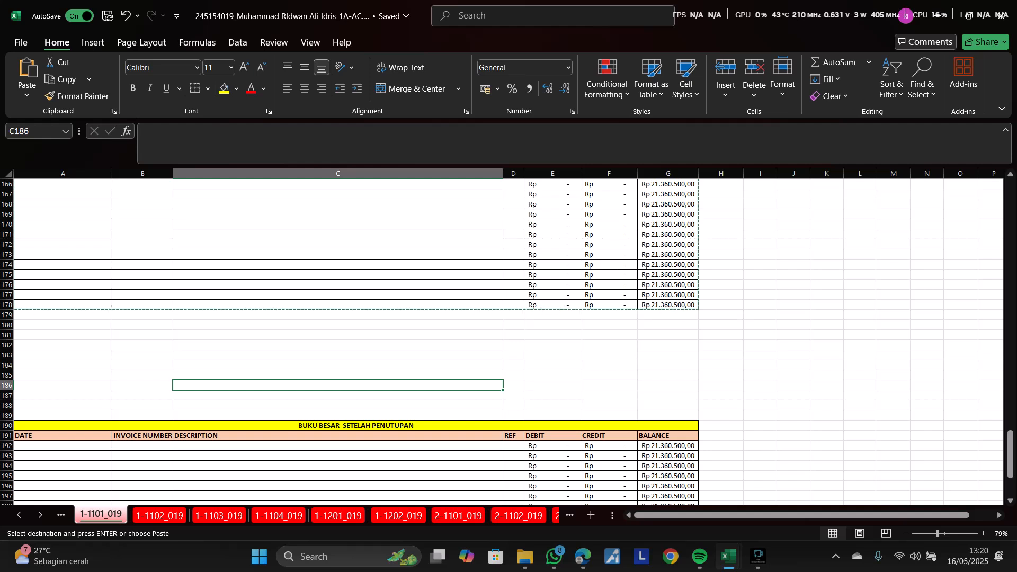
click(63, 456)
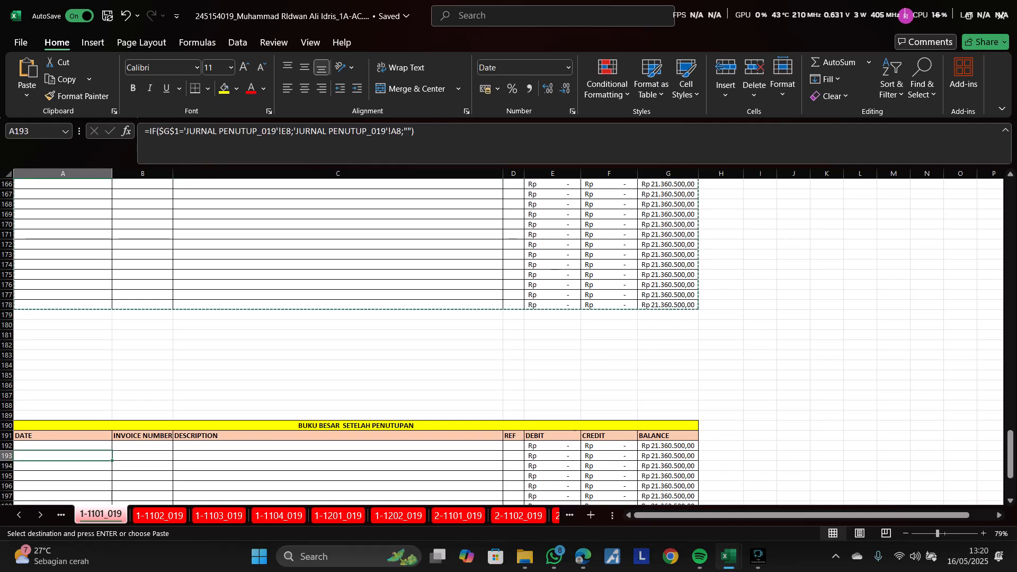
click(63, 446)
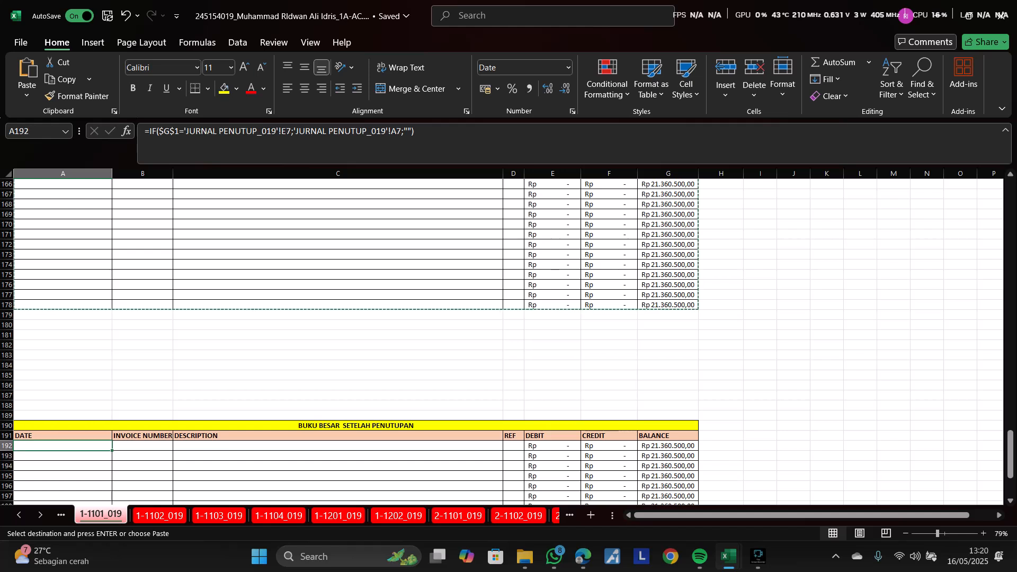
click(415, 132)
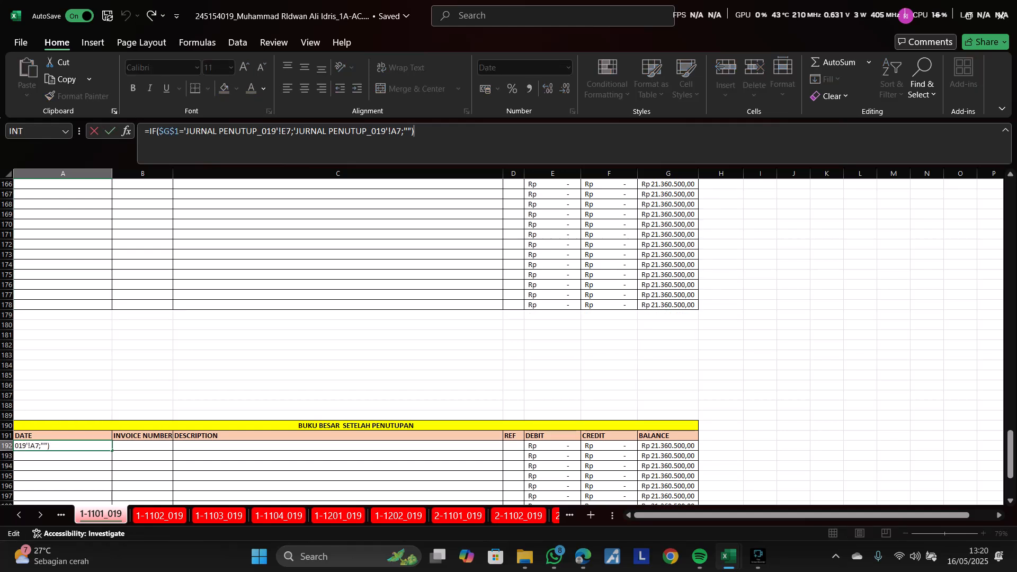
drag(170, 132, 291, 131)
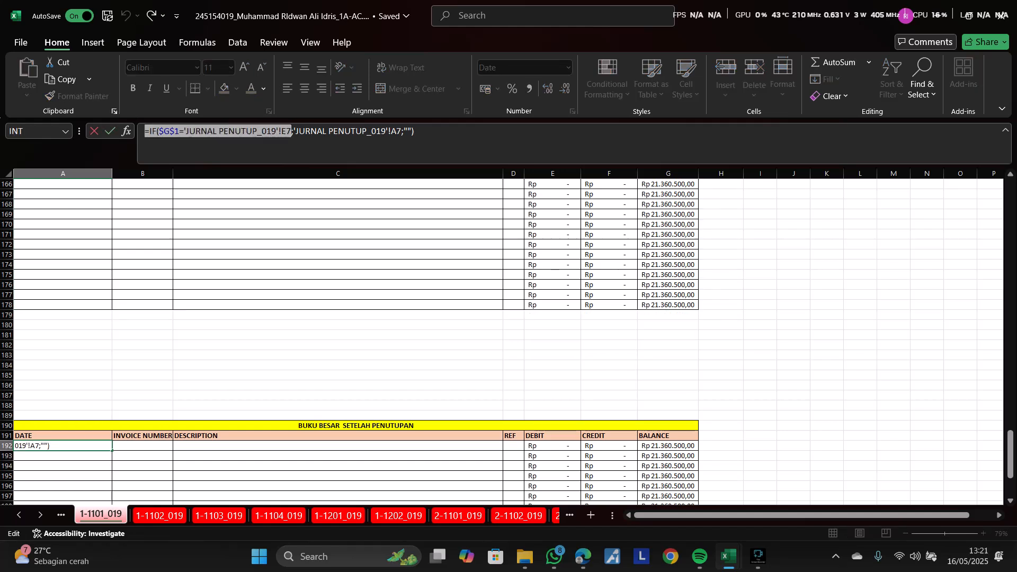
click(371, 132)
drag(415, 131, 410, 131)
mouse_move(299, 131)
mouse_down()
mouse_move(412, 132)
mouse_move(305, 132)
mouse_up()
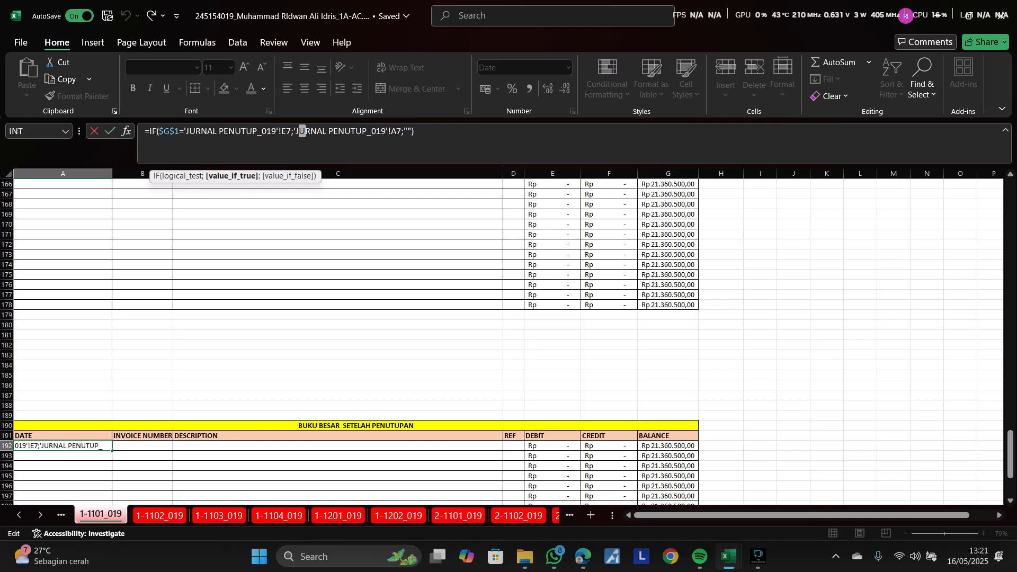
- Review the row 192 formulas in the invoice number, description, ref, debit, credit and balance columns of the post-closing ledger
click(142, 436)
click(142, 446)
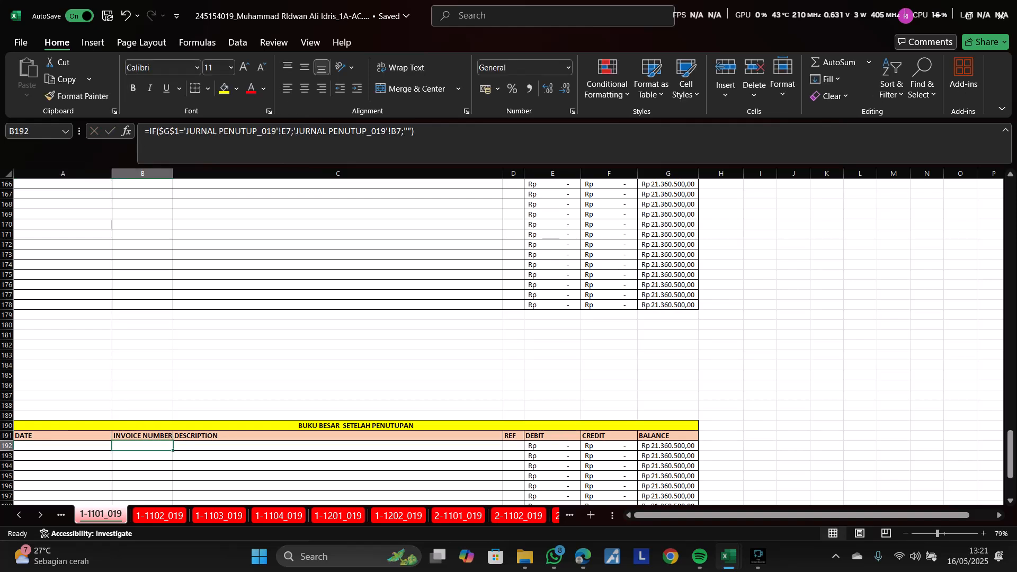
click(255, 447)
click(514, 447)
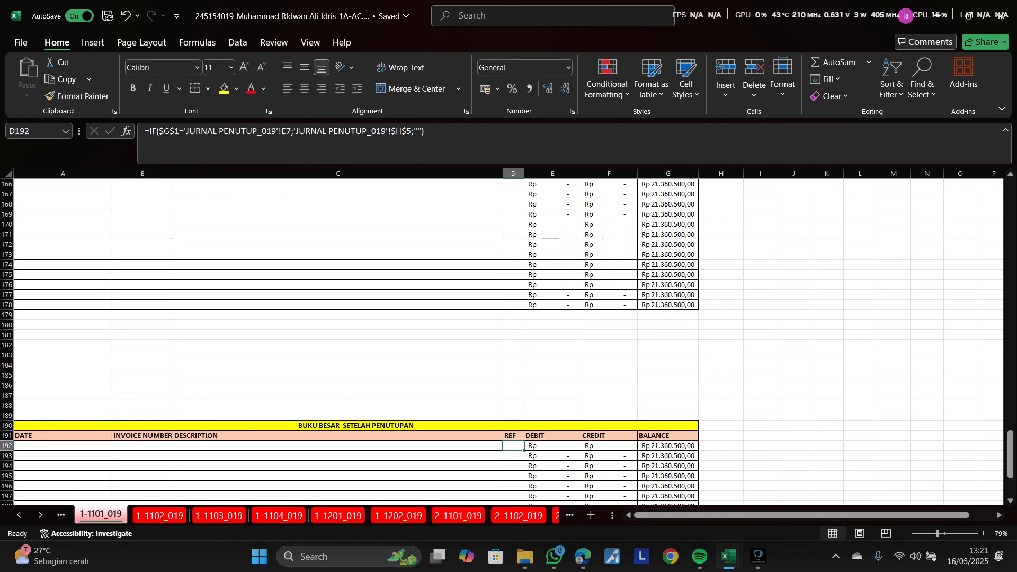
click(552, 446)
click(356, 426)
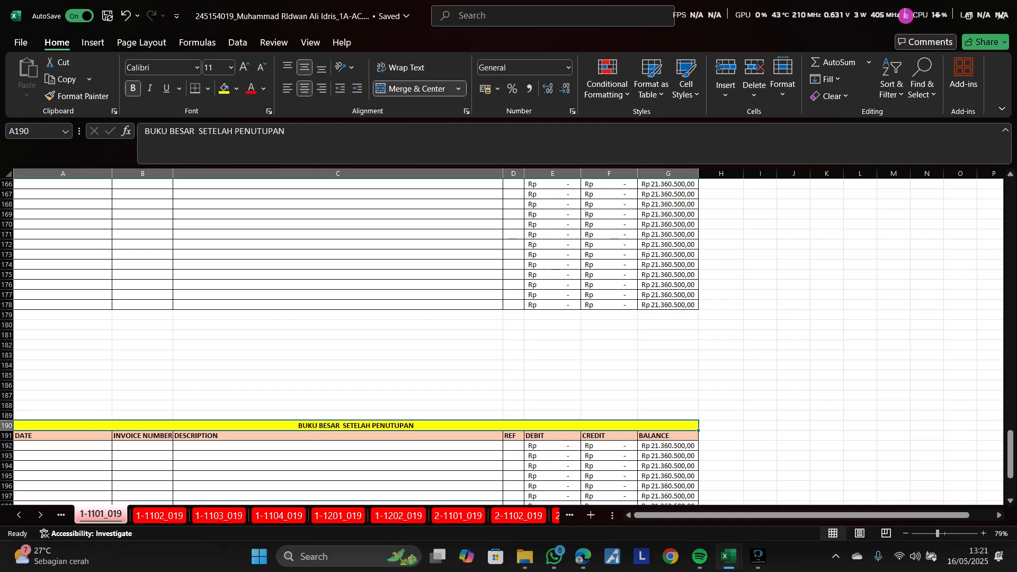
scroll(357, 426, up, 1)
scroll(508, 342, down, 1)
click(552, 405)
click(552, 416)
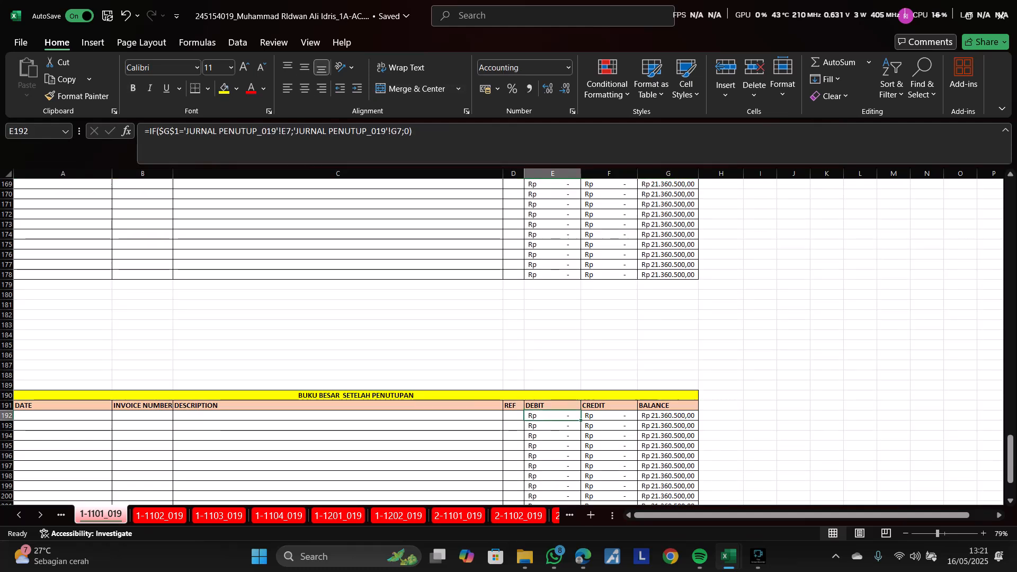
click(609, 416)
click(668, 415)
- Try to copy rows 189 to 208 from sheet 1-1101_019 over the post-closing ledger at A190 on sheet 1-1102_019
scroll(508, 342, down, 4)
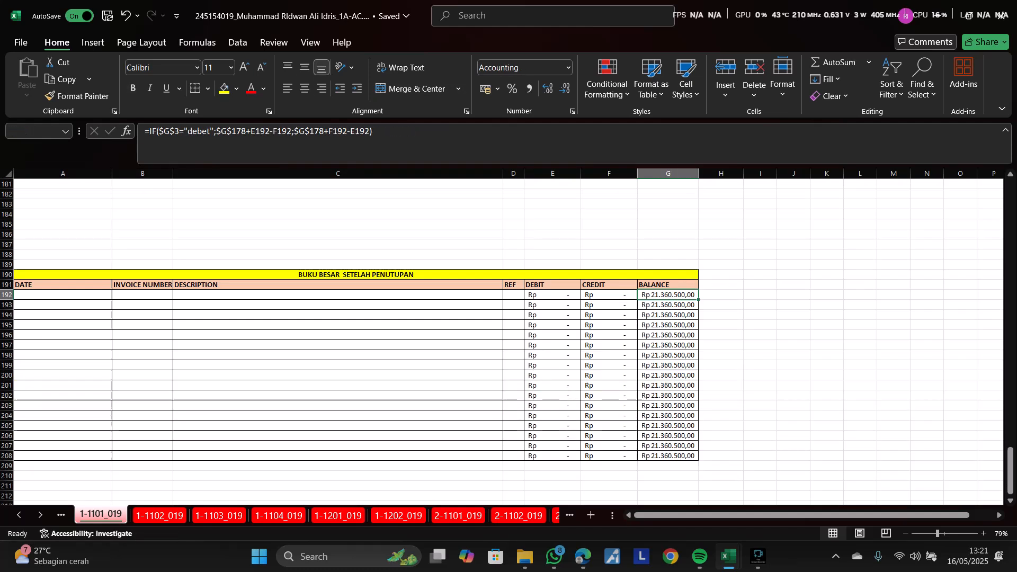
drag(63, 265, 668, 456)
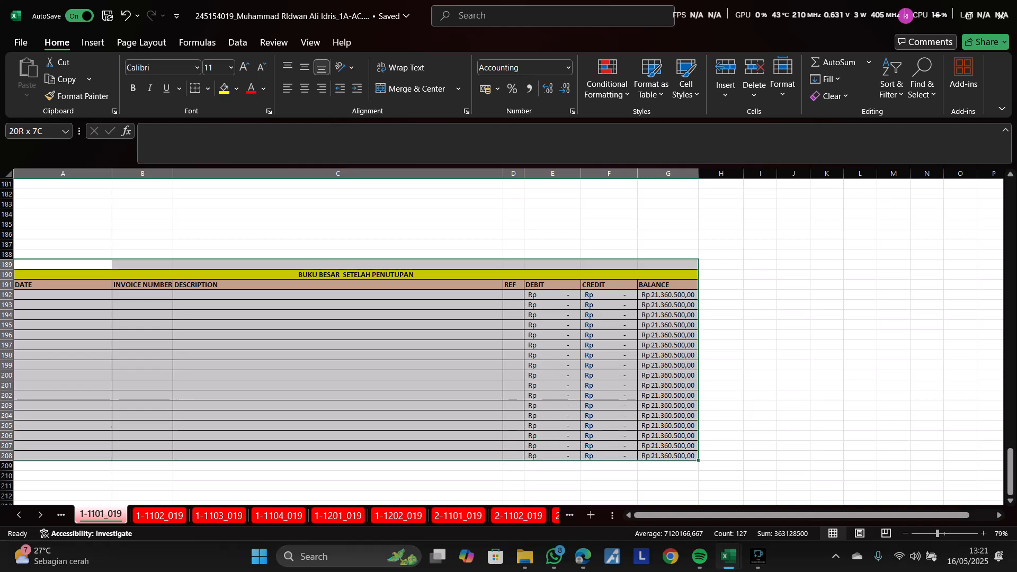
key(ctrl+c)
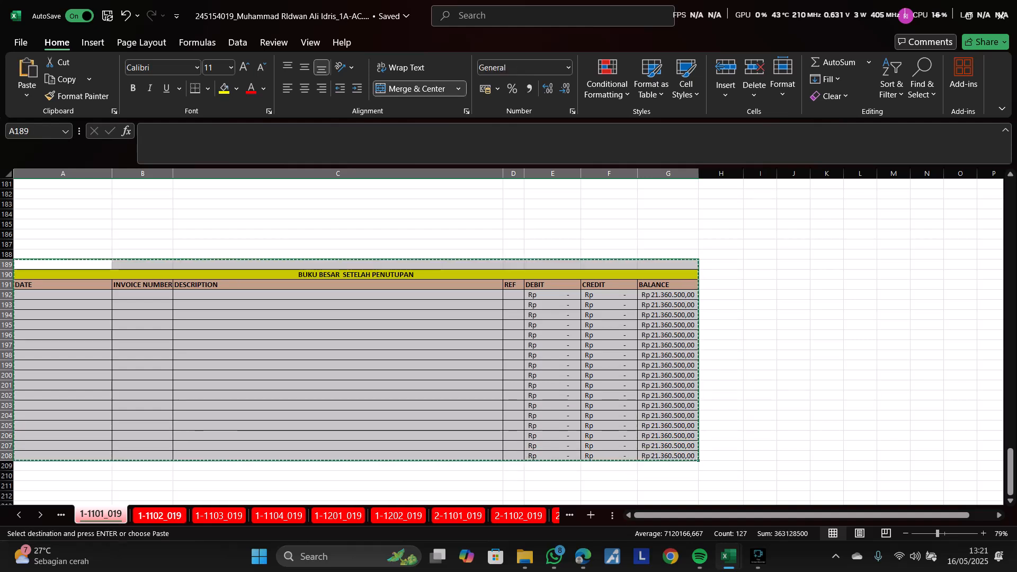
click(160, 515)
scroll(509, 342, down, 9)
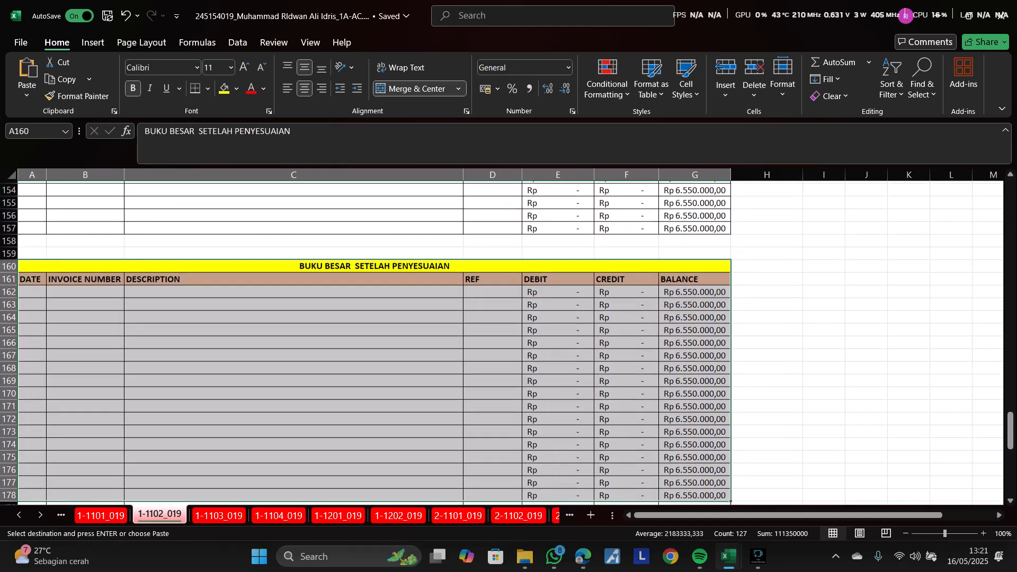
click(375, 341)
scroll(374, 340, down, 2)
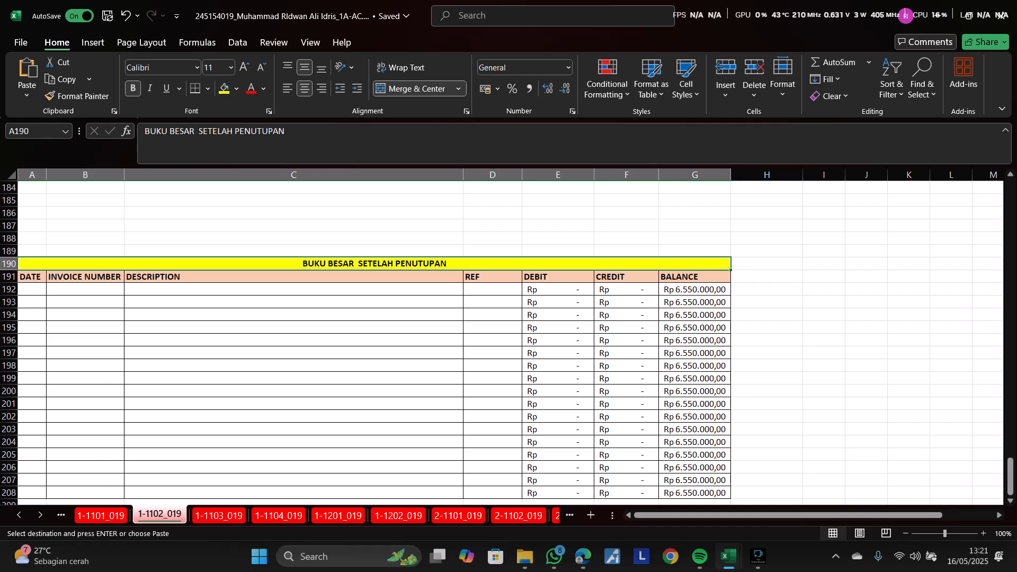
key(ctrl+v)
scroll(374, 340, down, 3)
scroll(375, 341, up, 4)
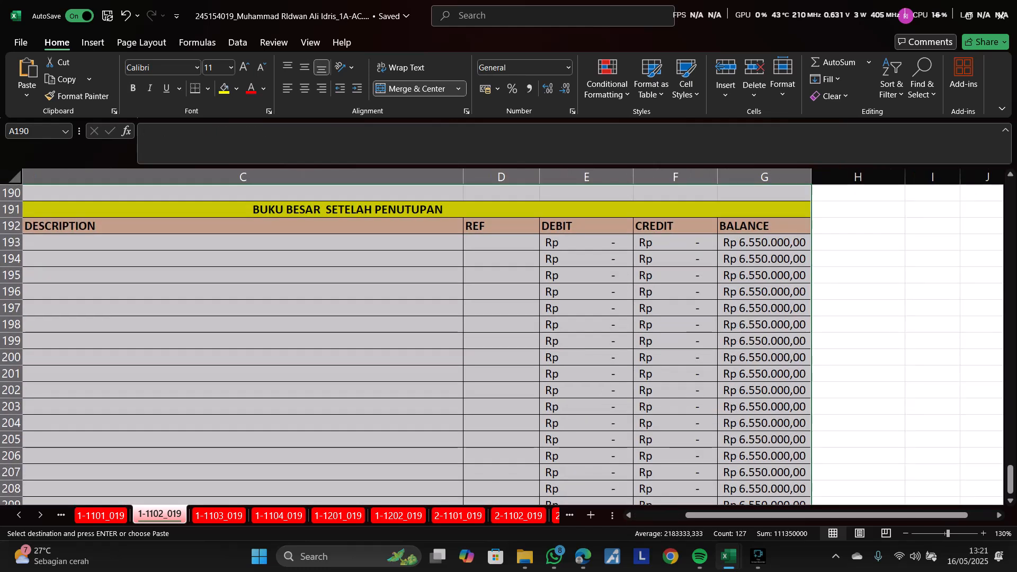
scroll(374, 340, down, 1)
scroll(374, 340, up, 1)
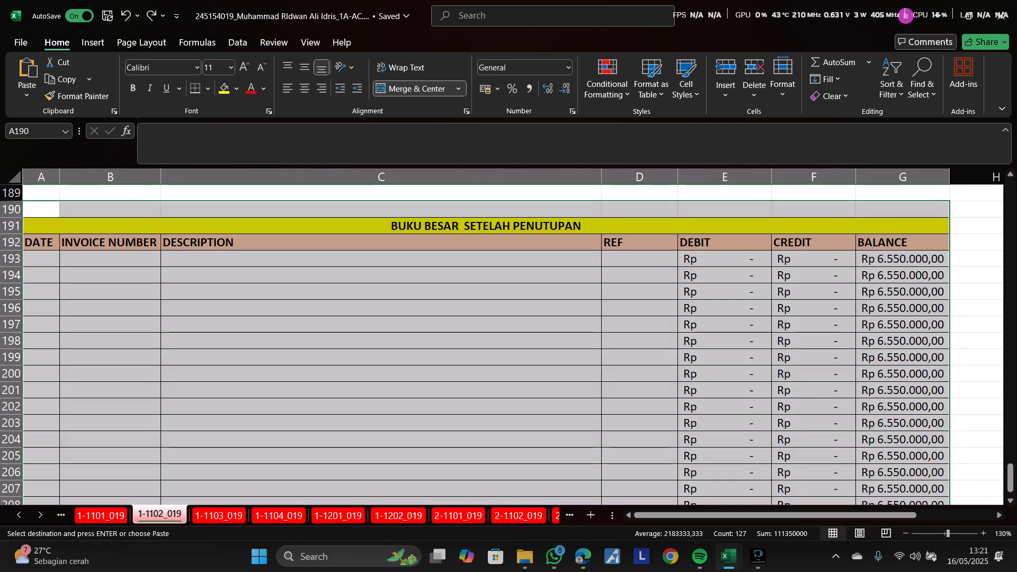
scroll(374, 340, down, 1)
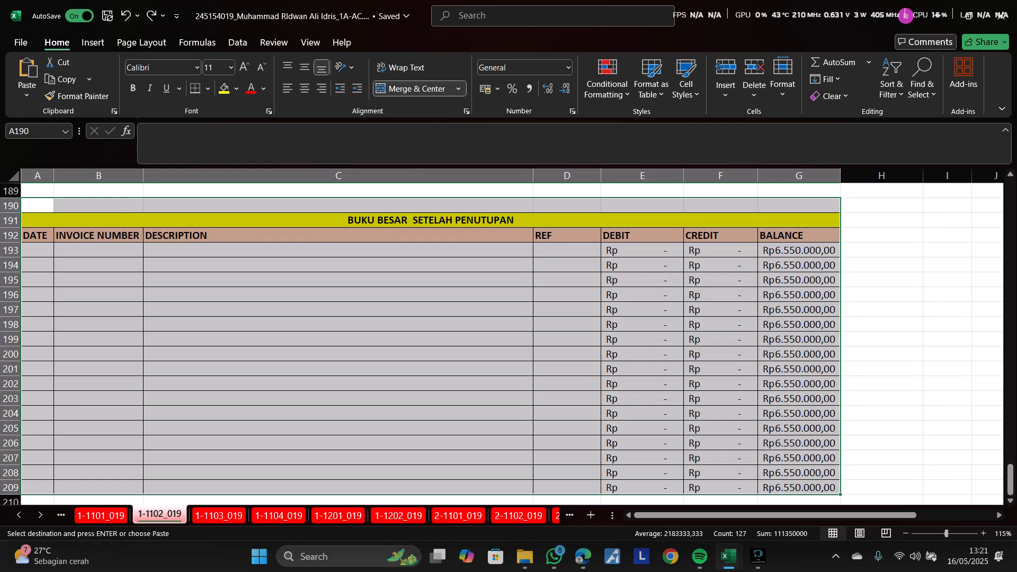
scroll(375, 340, down, 1)
- Undo the paste over the post-closing ledger on sheet 1-1102_019
key(ctrl+z)
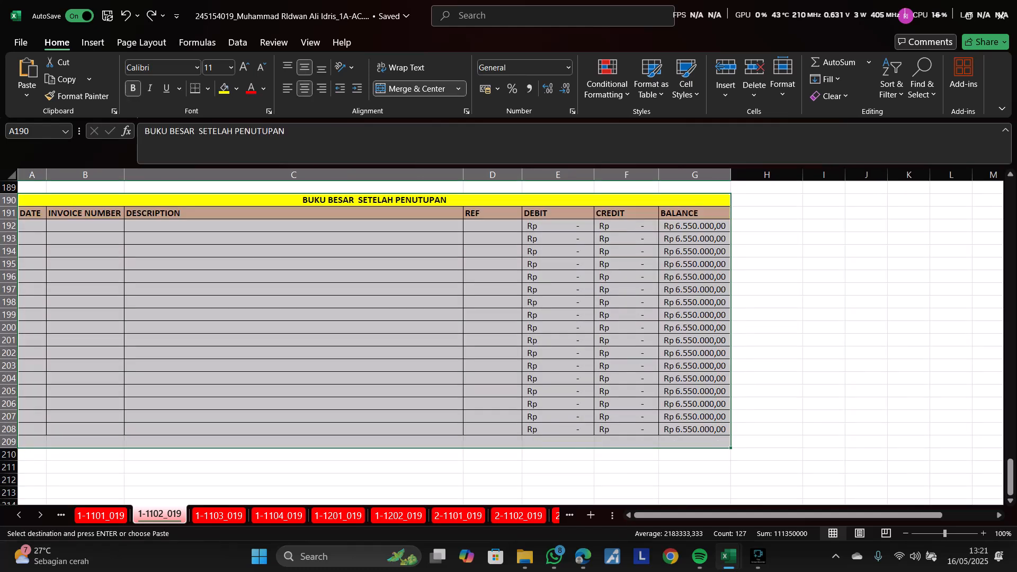
key(ctrl+z)
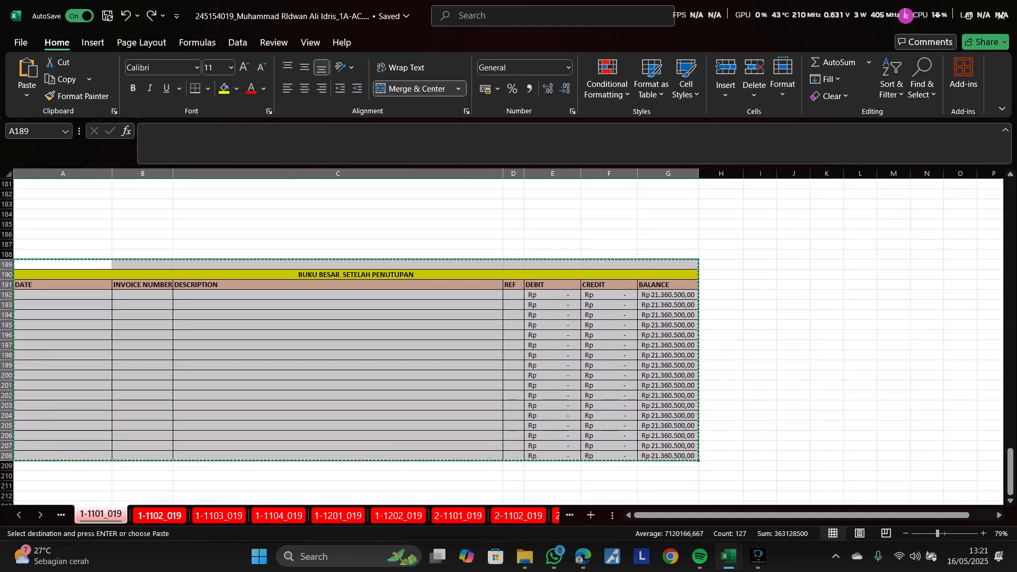
key(ctrl+y)
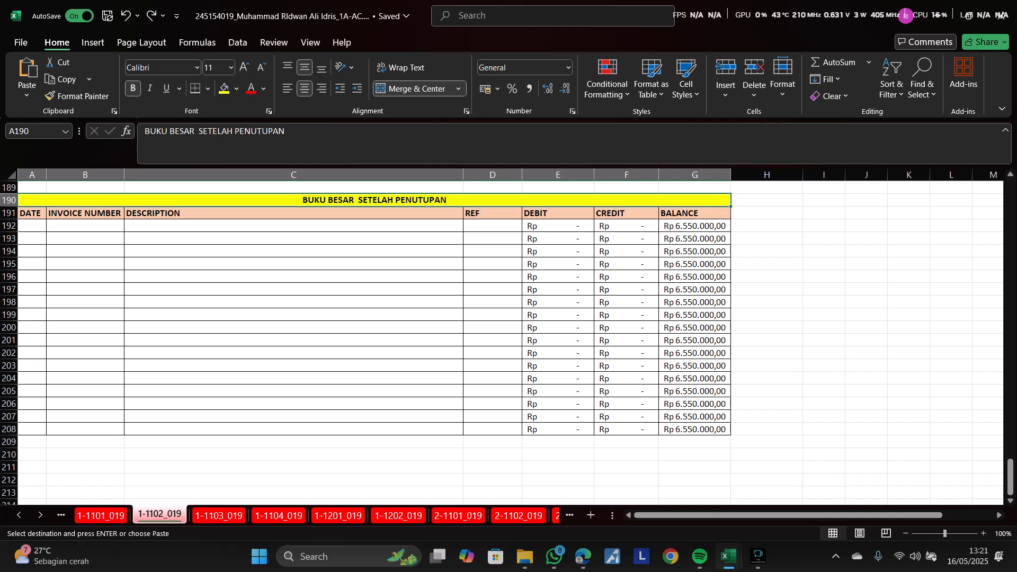
key(ctrl+v)
key(ctrl+z)
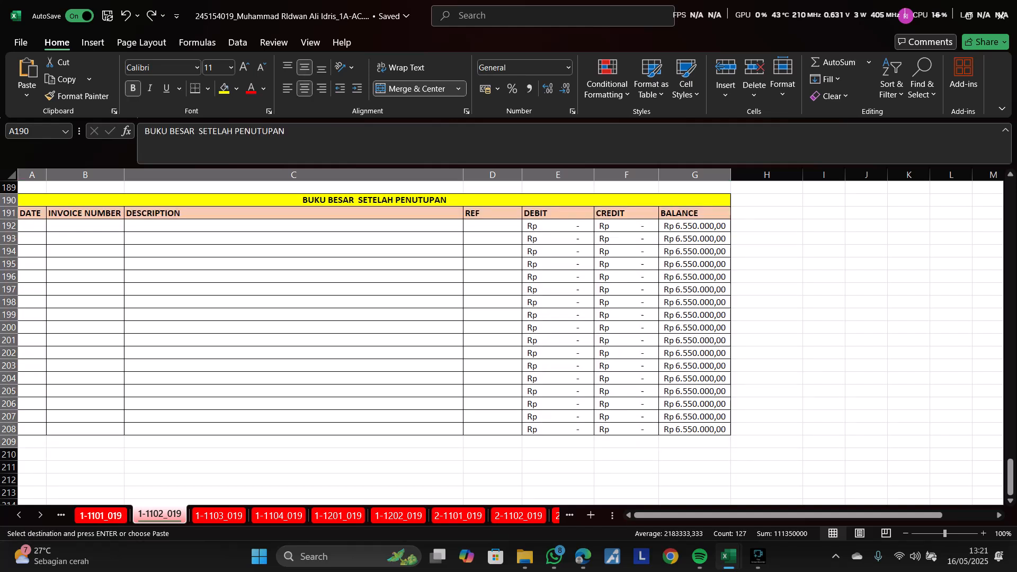
- Copy the BUKU BESAR SETELAH PENUTUPAN table, rows 190 to 208, from sheet 1-1101_019 to A190 on sheet 1-1102_019
key(ctrl+Page_Up)
drag(356, 274, 356, 455)
key(ctrl+c)
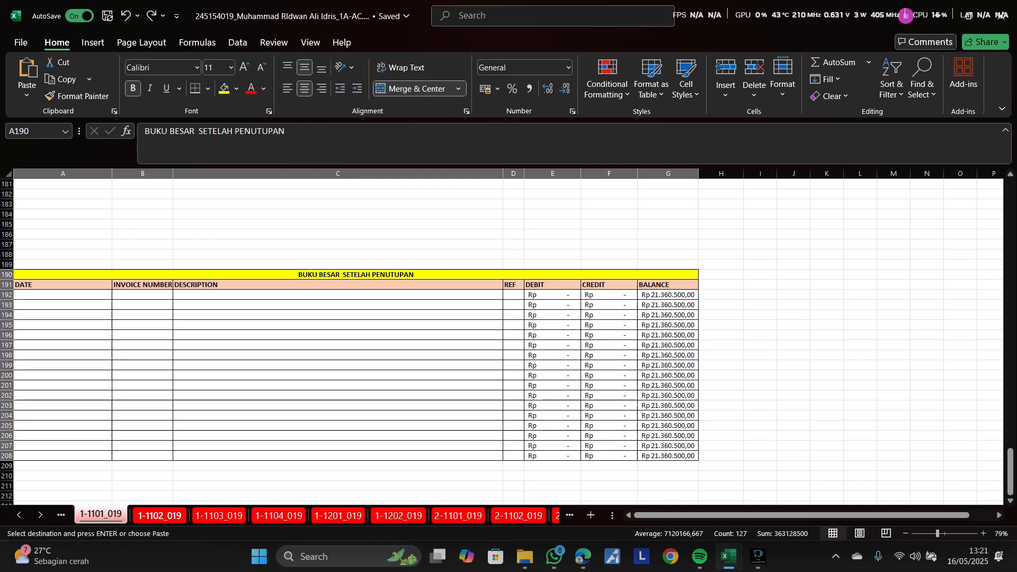
key(ctrl+Page_Down)
key(ctrl+v)
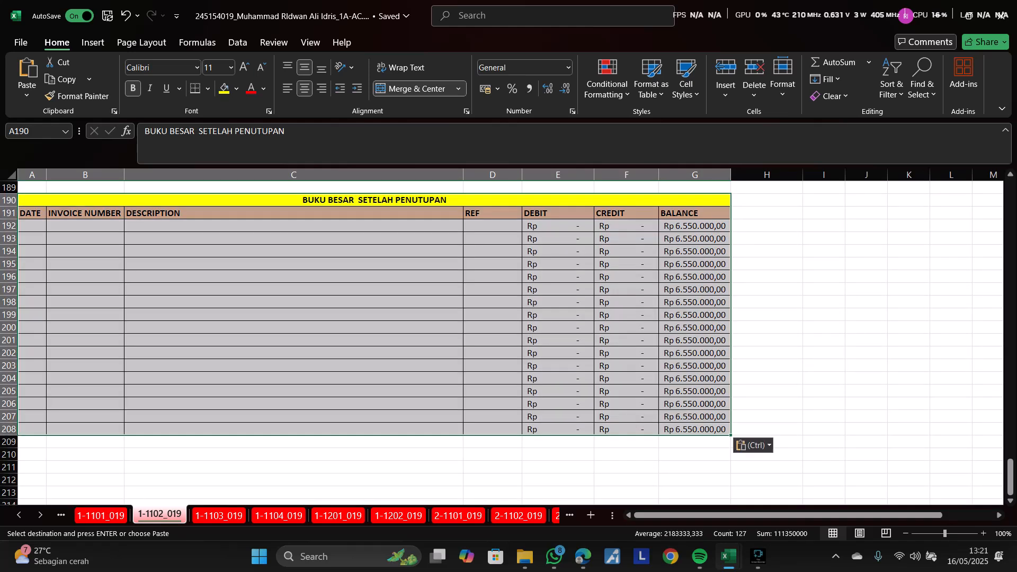
- Paste the copied post-closing table over the existing one at A190 on sheets 1-1103_019 and 1-1104_019
key(ctrl+Page_Down)
key(ctrl+v)
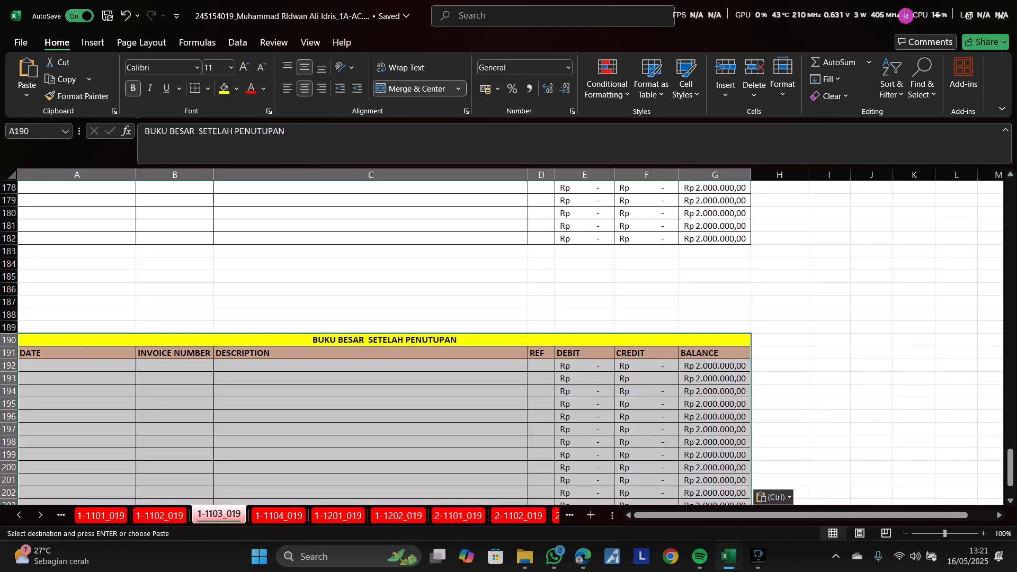
key(ctrl+Page_Down)
key(Down)
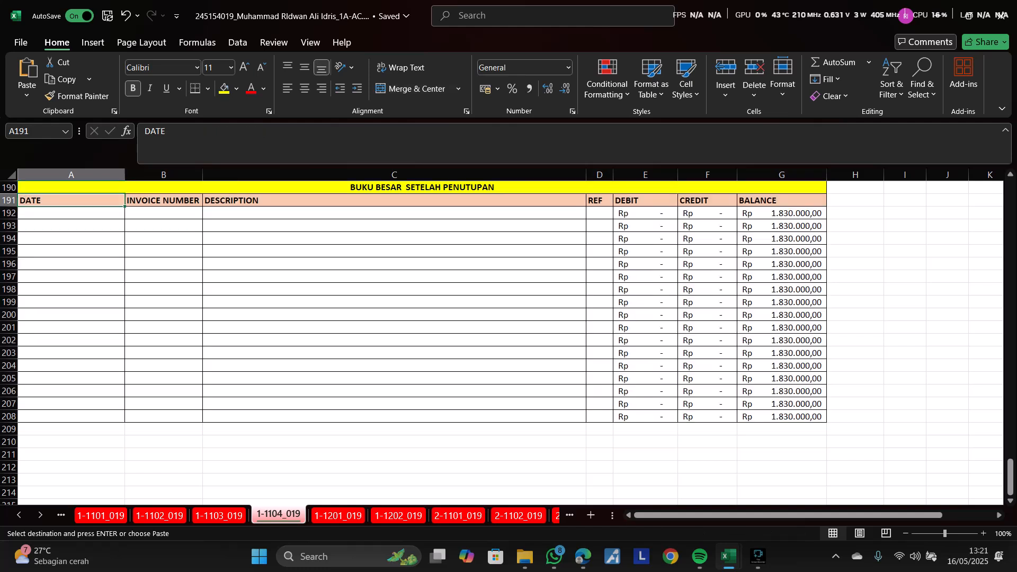
key(Up)
key(ctrl+v)
- Try to paste the copied post-closing table at A191 on sheet 1-1201_019
key(ctrl+Page_Down)
key(ctrl+Page_Down)
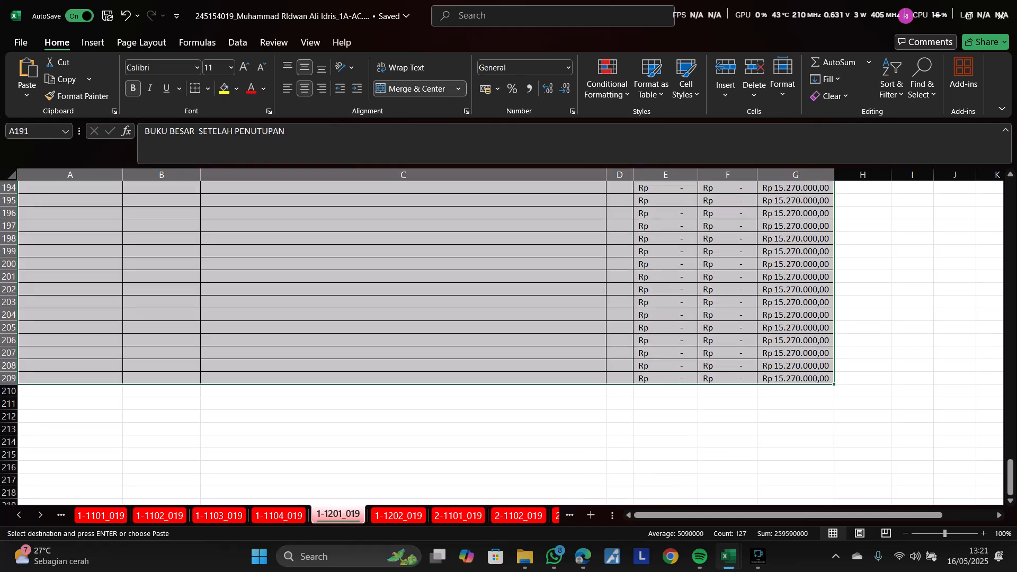
key(ctrl+v)
scroll(502, 343, up, 5)
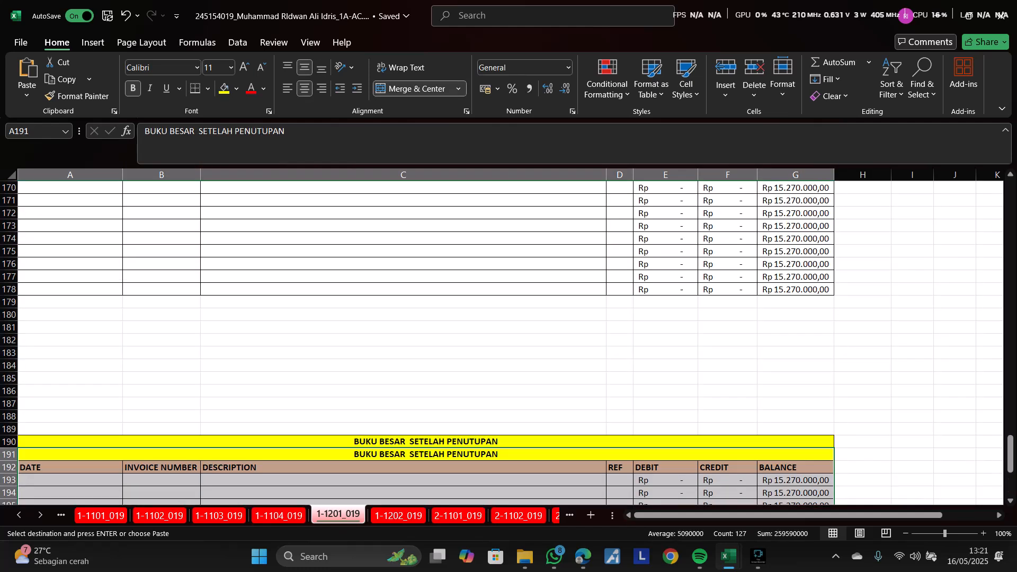
- Paste the copied post-closing table at A190 on sheet 1-1201_019 and check the leftover row 209 below it
scroll(502, 343, down, 2)
key(Down)
key(Up)
key(Up)
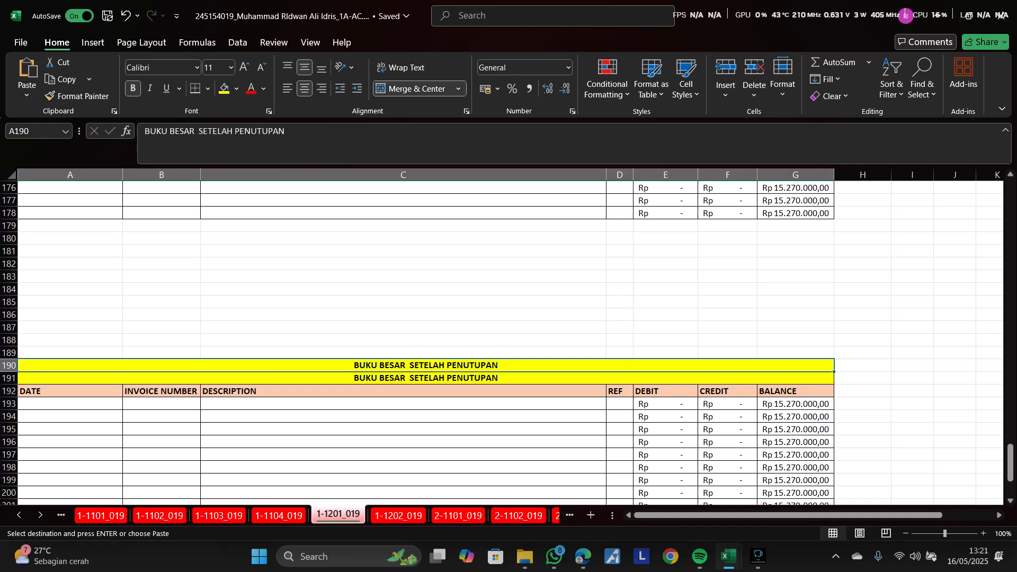
key(ctrl+v)
scroll(502, 343, down, 5)
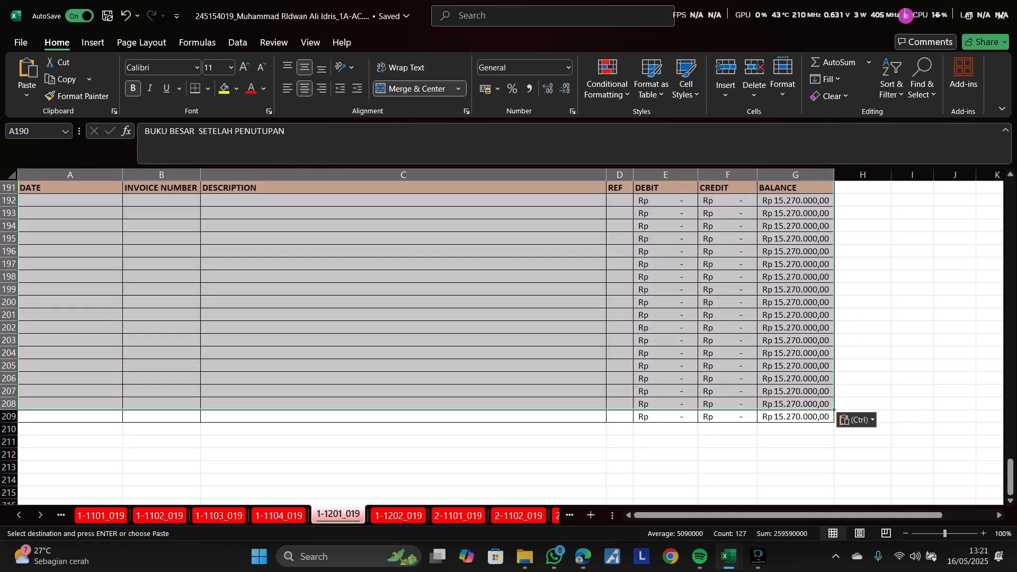
click(69, 417)
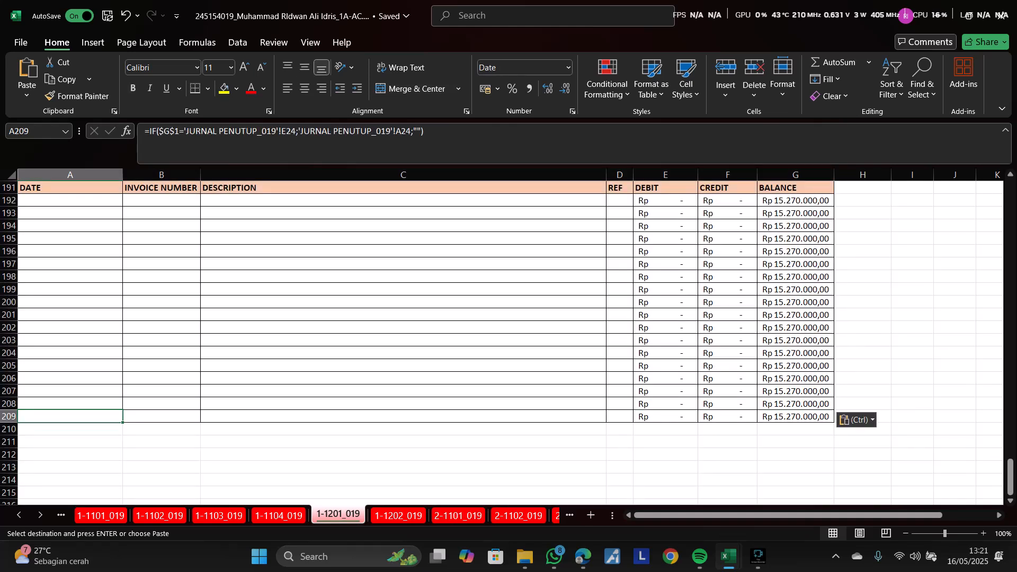
- Check the BUKU BESAR SETELAH PENUTUPAN table on each account sheet from 1-1202_019 through 2-1201_019
click(398, 516)
click(459, 516)
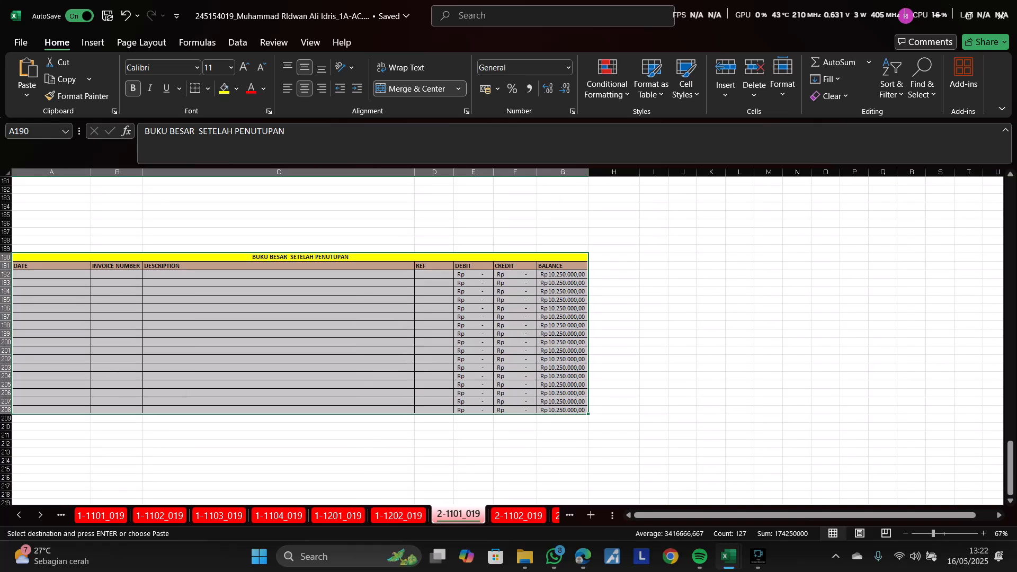
key(ctrl+Page_Down)
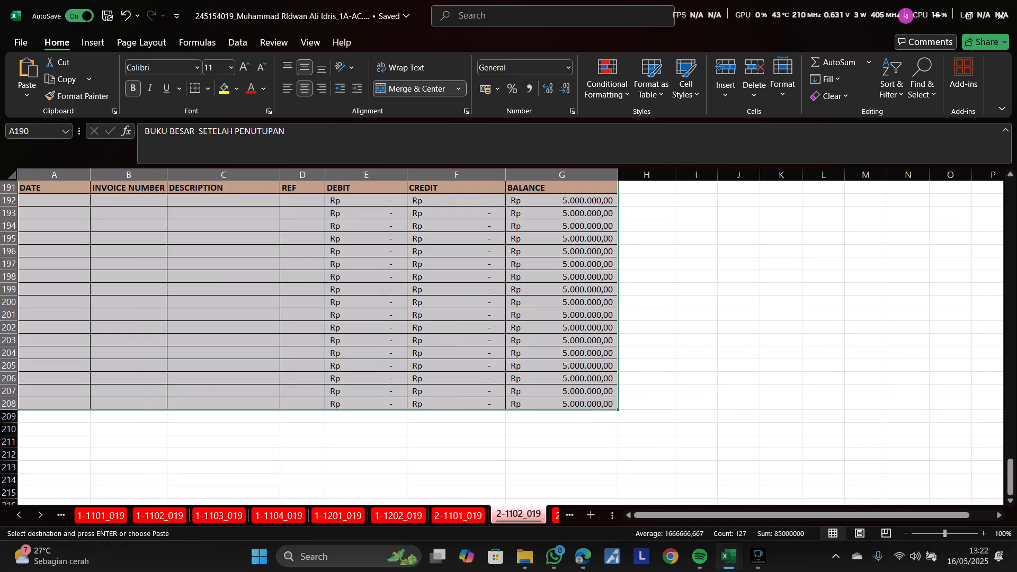
key(ctrl+Page_Down)
key(ctrl+Page_Down)
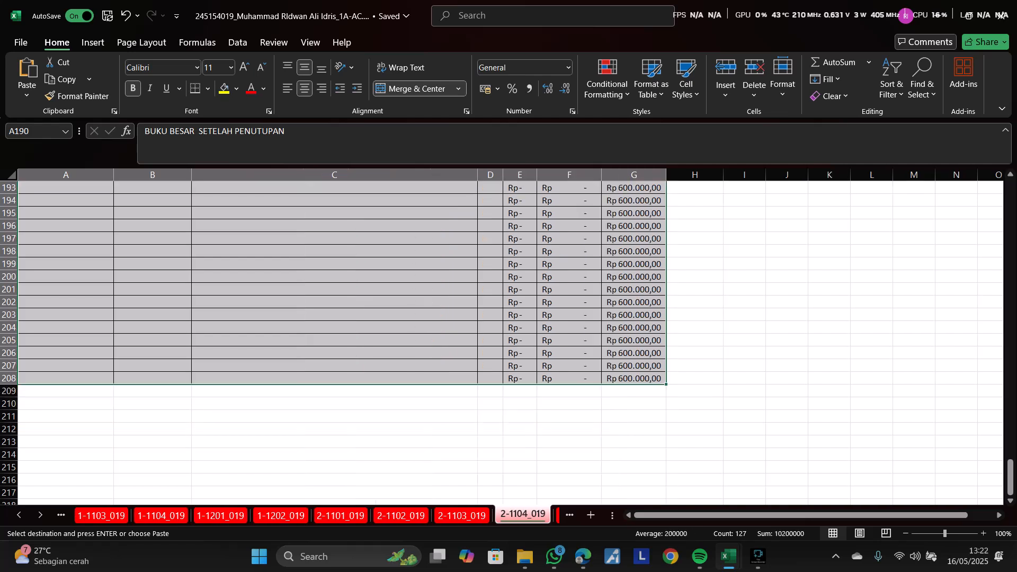
key(ctrl+Page_Down)
- Paste the copied post-closing table over the existing one at A190 on sheet 3-1101_019
key(ctrl+Page_Down)
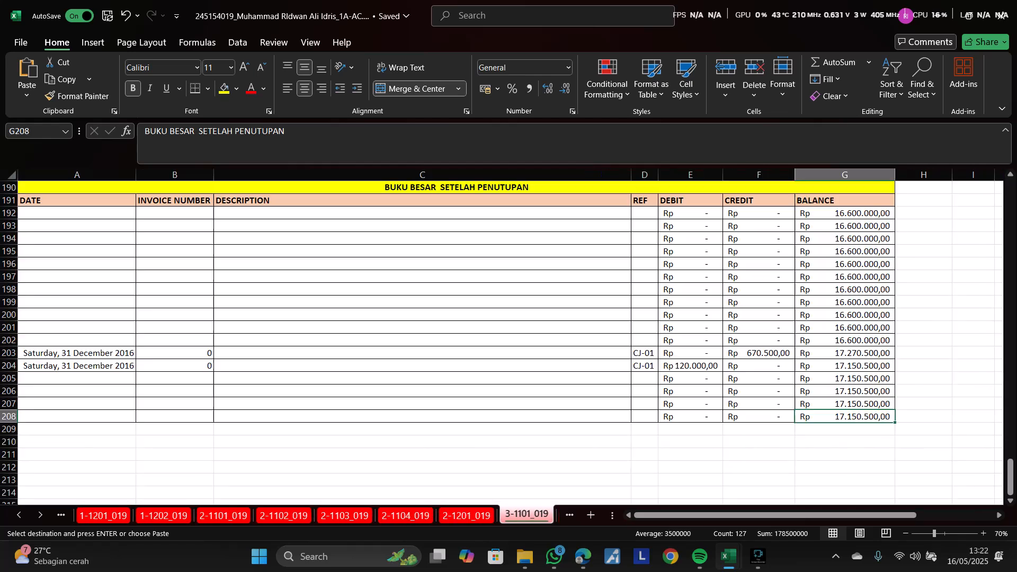
scroll(509, 342, up, 20)
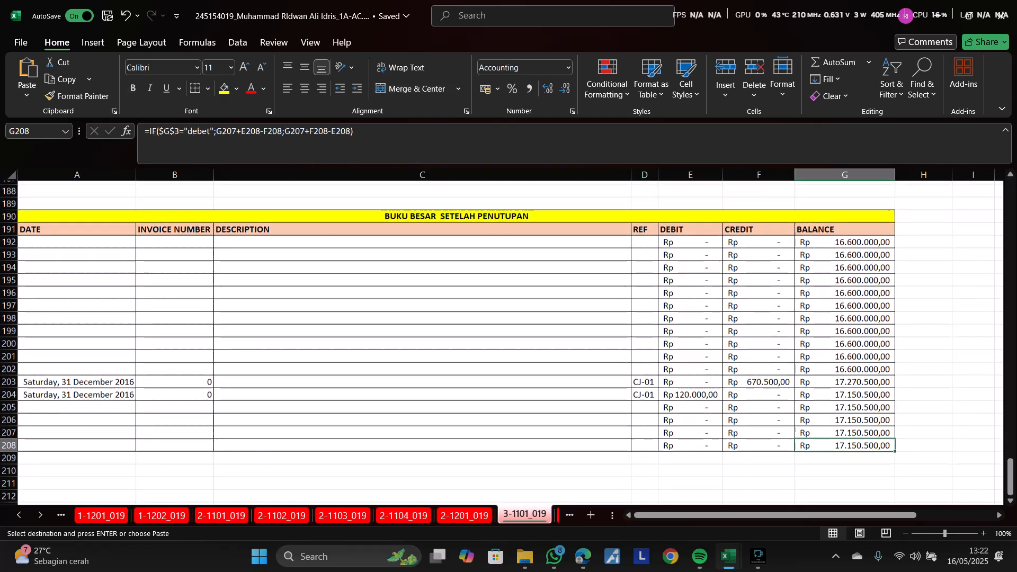
scroll(509, 342, down, 20)
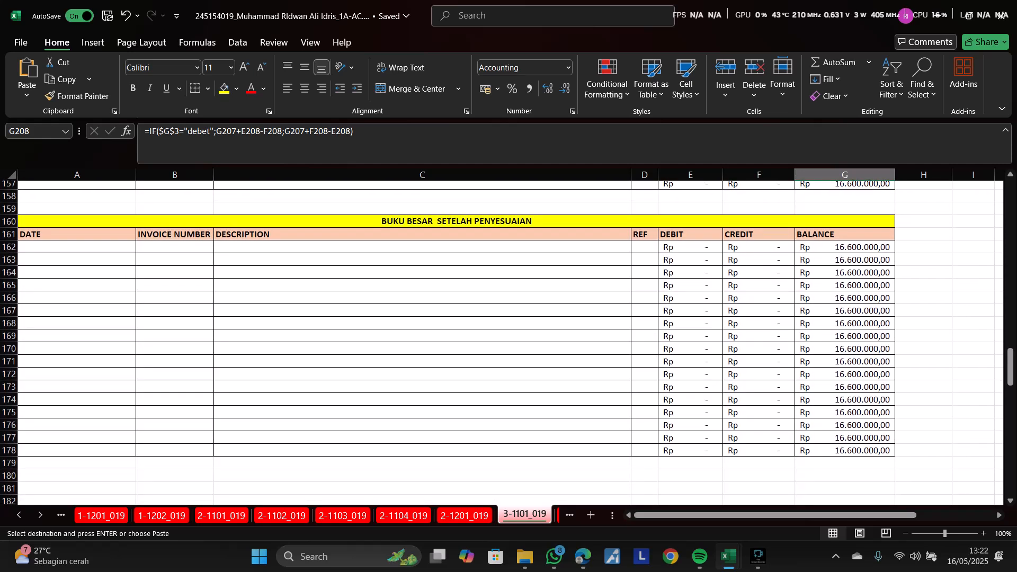
scroll(509, 342, down, 9)
key(ctrl+Down)
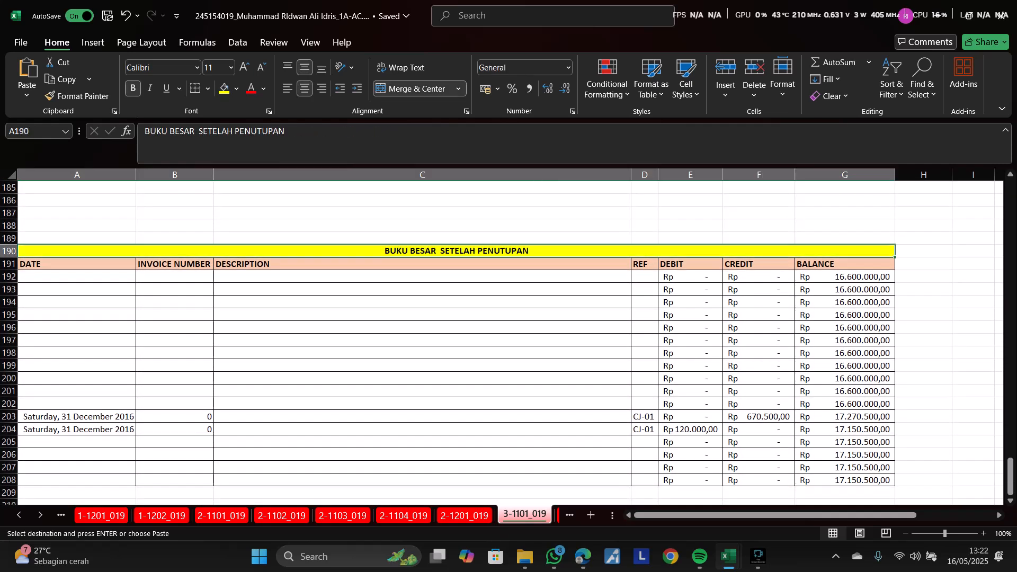
key(ctrl+v)
drag(76, 391, 77, 404)
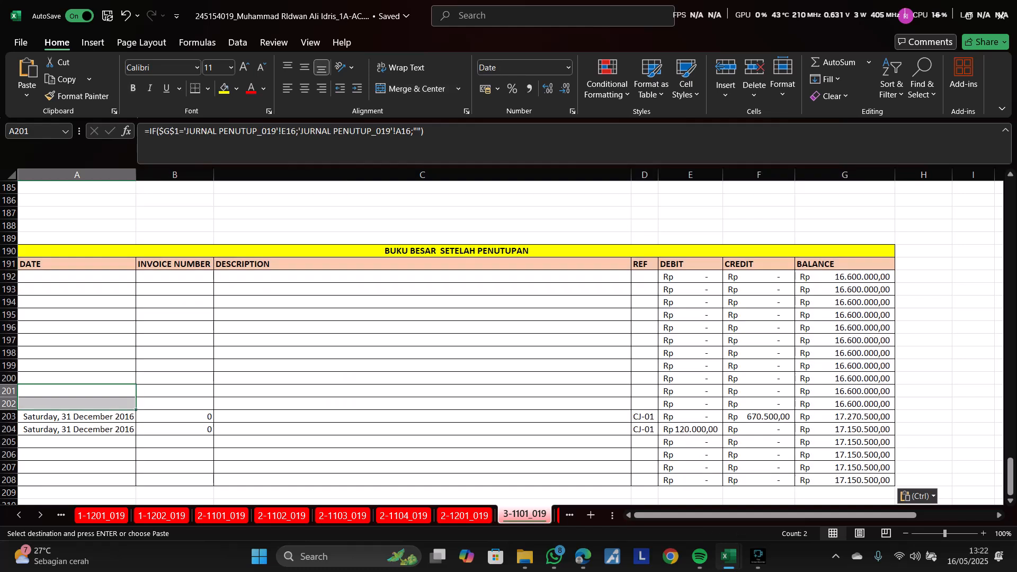
scroll(77, 404, down, 1)
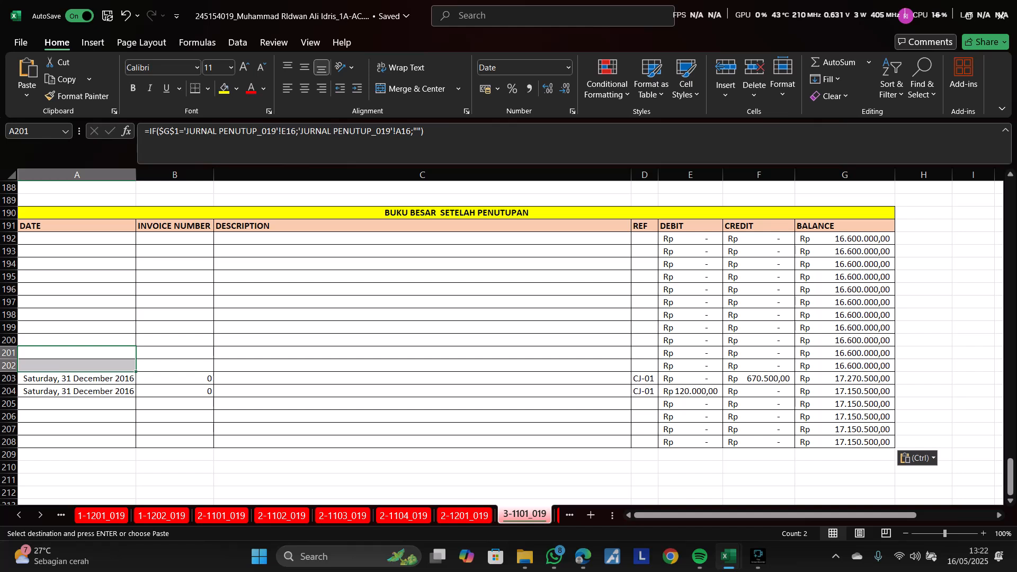
scroll(502, 342, up, 4)
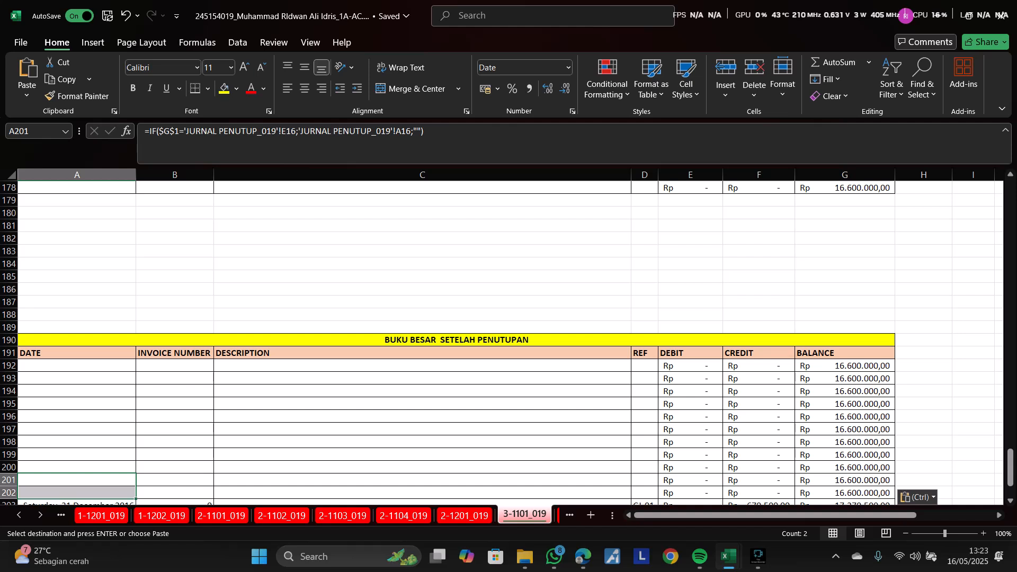
click(759, 556)
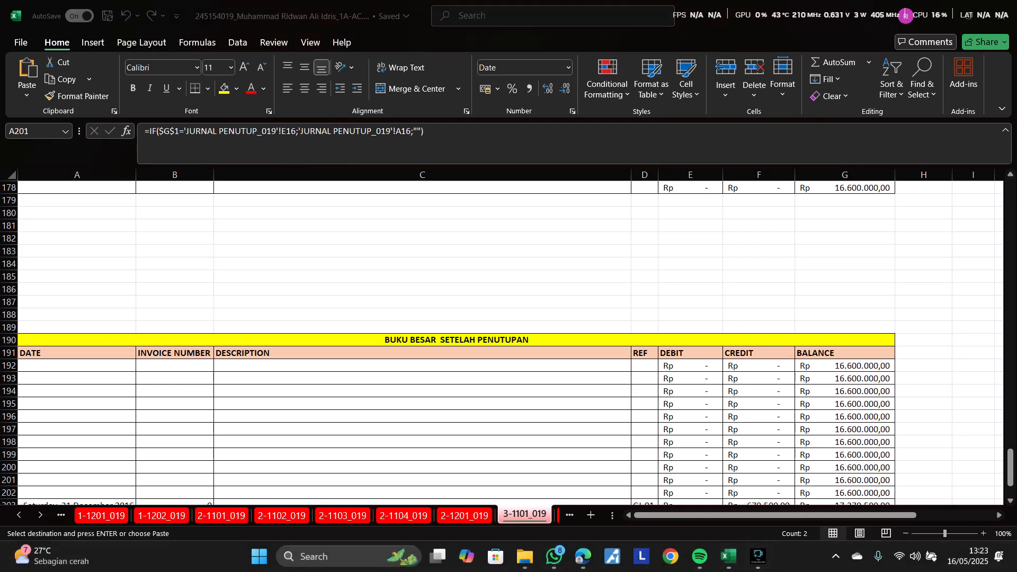